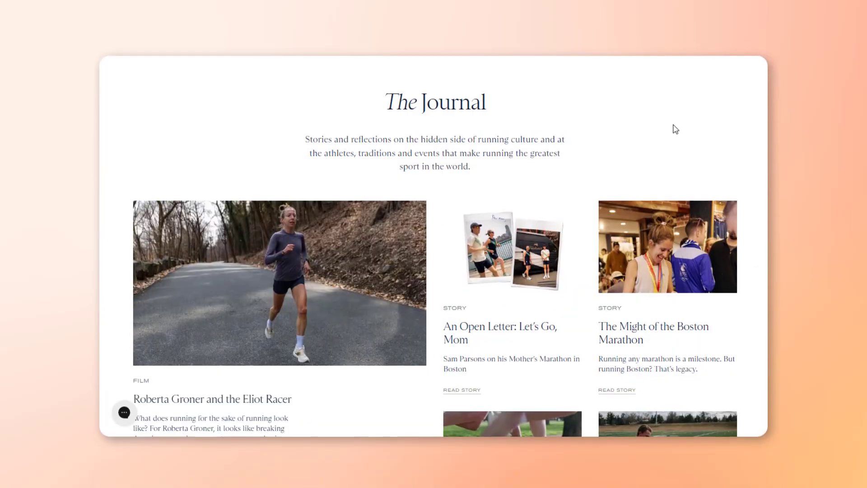
# Look through the Tracksmith Journal content and open the About page from the site footer.
pyautogui.scroll(-5, 673, 122)
pyautogui.scroll(-8, 673, 121)
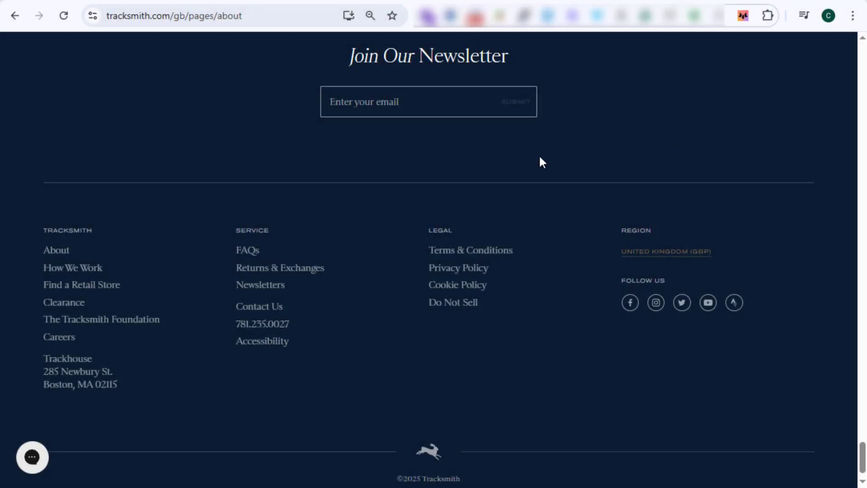
pyautogui.click(61, 255)
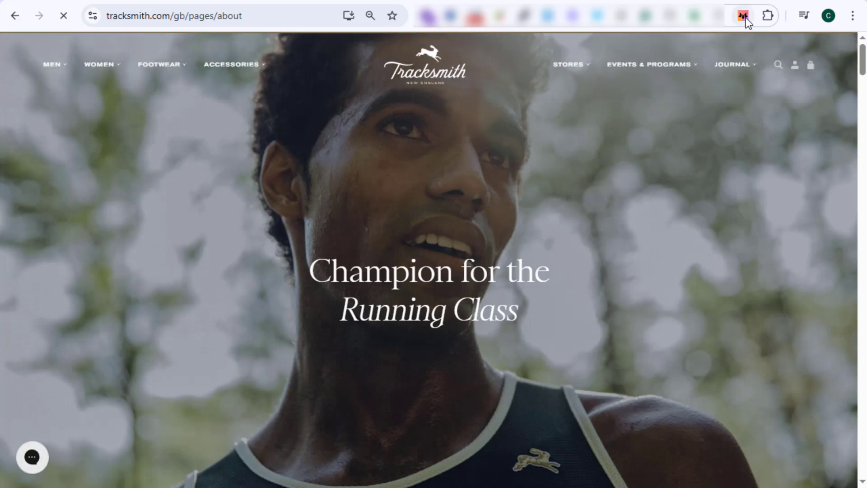
# Connect the FoxTransfer extension to the Shopify store with the user's name, the store domain and the secret key.
pyautogui.click(743, 16)
pyautogui.click(637, 191)
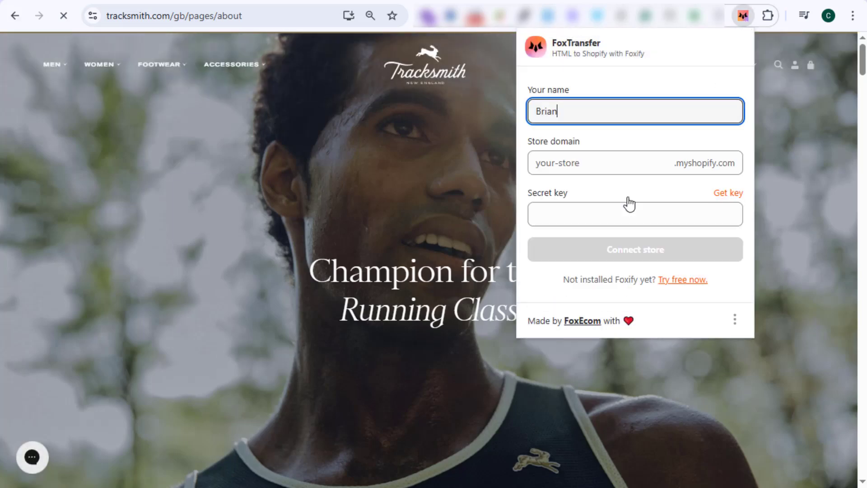
pyautogui.click(612, 162)
pyautogui.hotkey('ctrl', 'v')
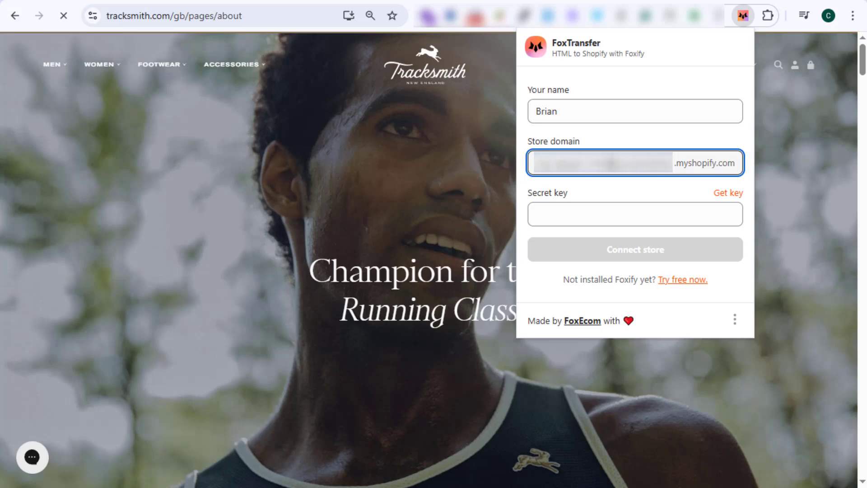
pyautogui.click(603, 206)
pyautogui.hotkey('ctrl', 'v')
pyautogui.click(609, 192)
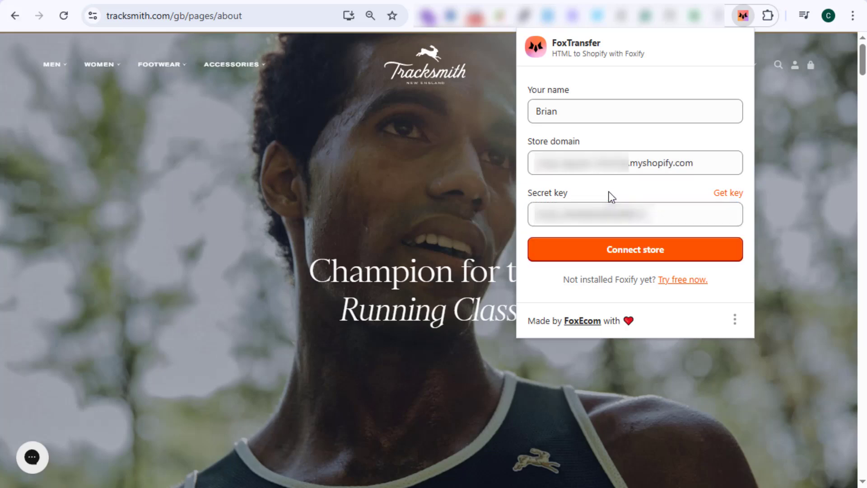
pyautogui.click(603, 254)
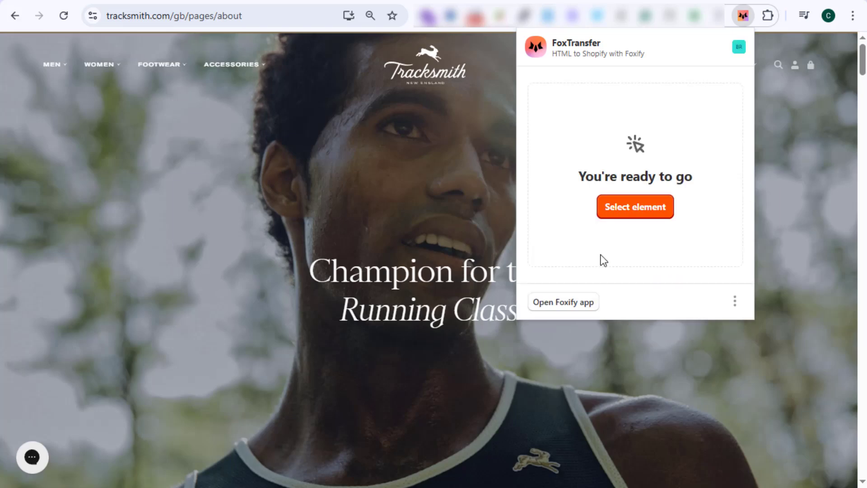
# Select the "It's All In The Name" rich text block with the crest on the About page and copy it with FoxTransfer.
pyautogui.click(632, 208)
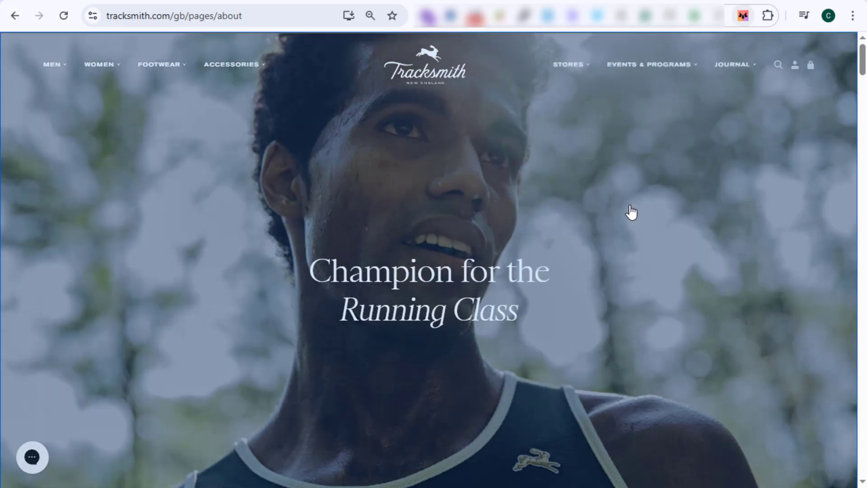
pyautogui.scroll(-12, 635, 238)
pyautogui.scroll(-10, 555, 270)
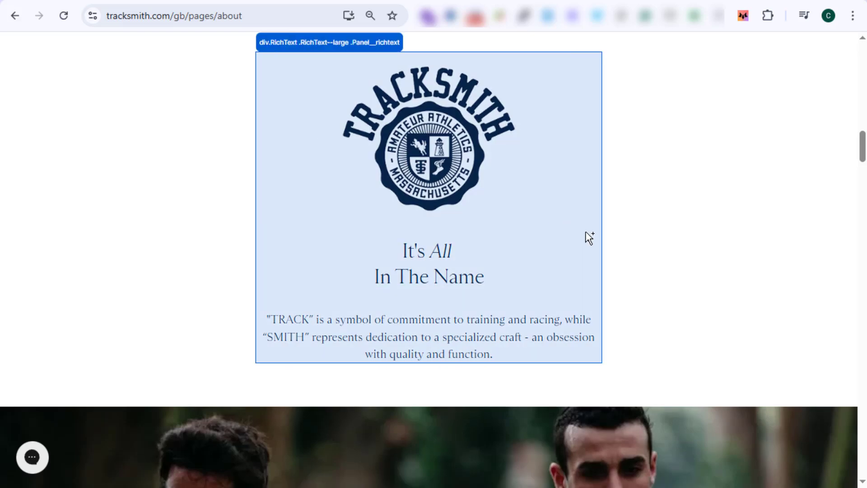
pyautogui.click(589, 238)
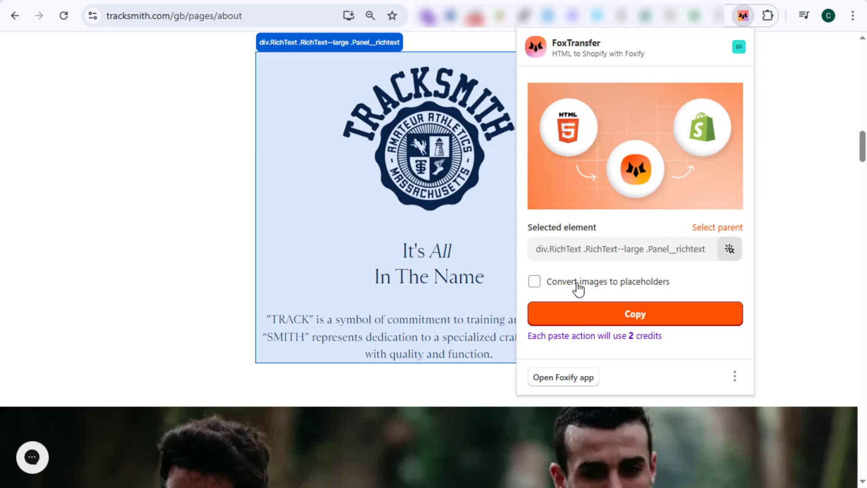
pyautogui.click(635, 323)
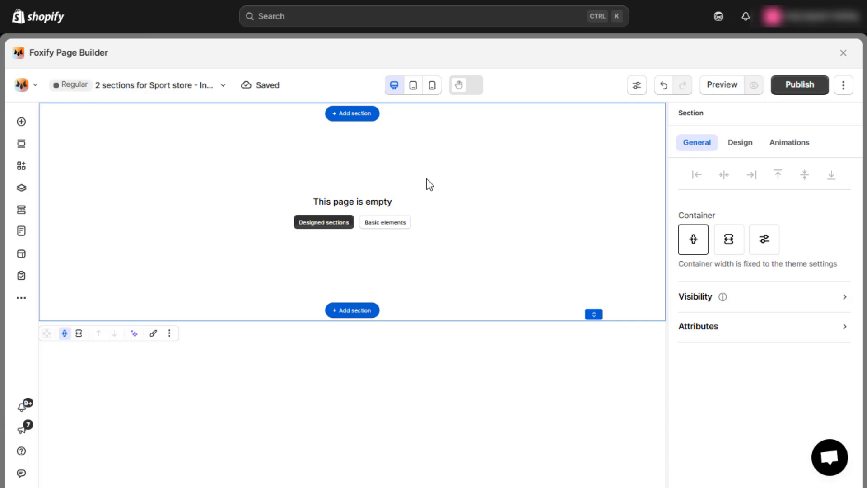
# Paste the copied FoxTransfer block into the empty section in Foxify Page Builder and centre its frame horizontally.
pyautogui.rightClick(161, 186)
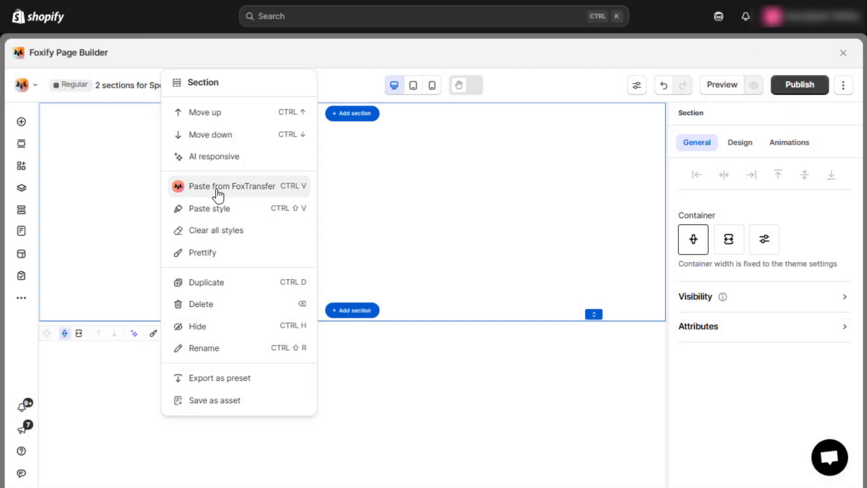
pyautogui.click(218, 193)
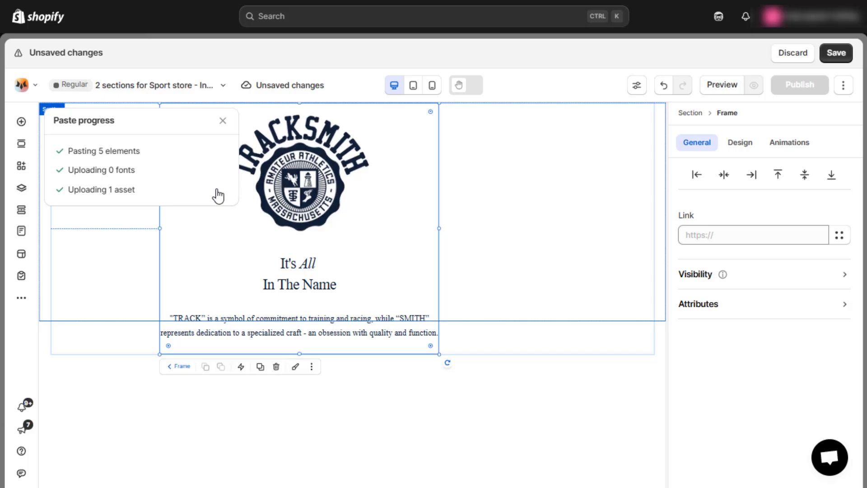
pyautogui.click(725, 175)
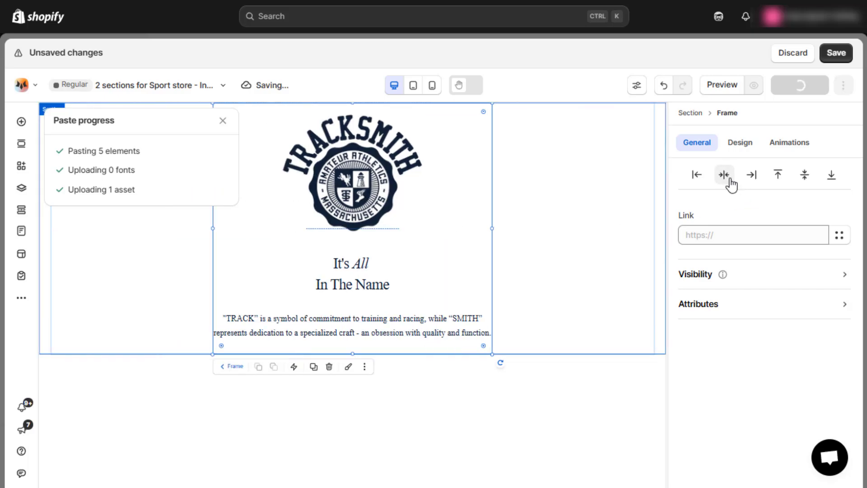
# Set the font of the "It's All In The Name" heading and the paragraph below it to Sainte-Colombe.
pyautogui.click(350, 195)
pyautogui.click(357, 189)
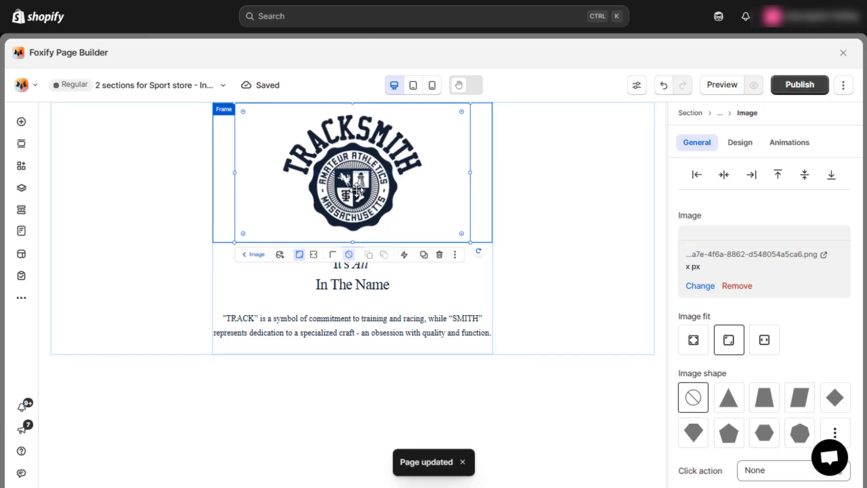
pyautogui.click(356, 273)
pyautogui.click(427, 241)
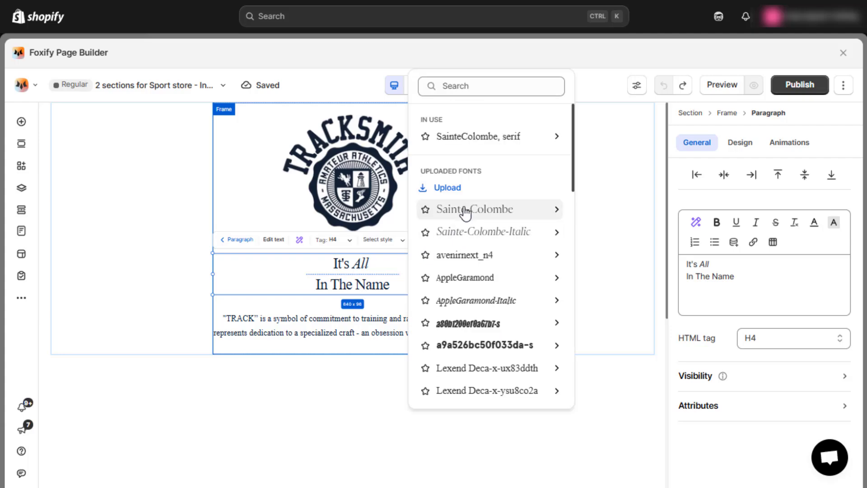
pyautogui.click(464, 209)
pyautogui.click(368, 318)
pyautogui.click(416, 302)
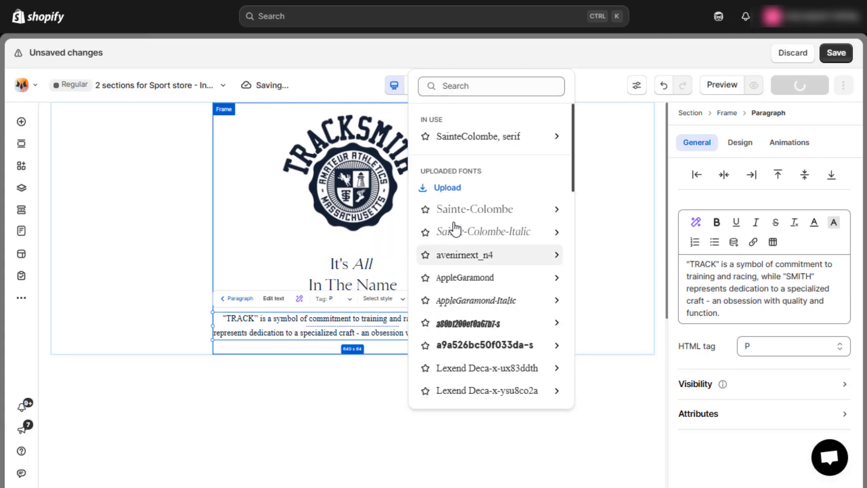
pyautogui.click(451, 211)
pyautogui.click(527, 324)
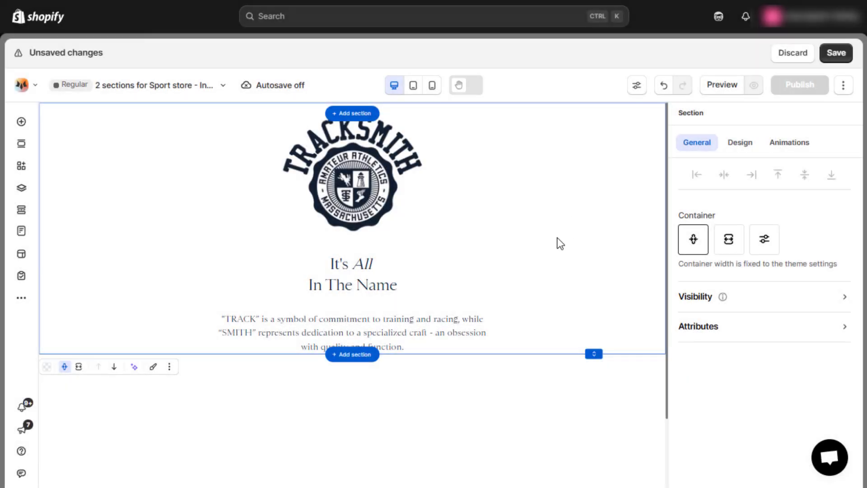
# Add a new section below the pasted block and give it a custom container width of 1800 px.
pyautogui.click(354, 355)
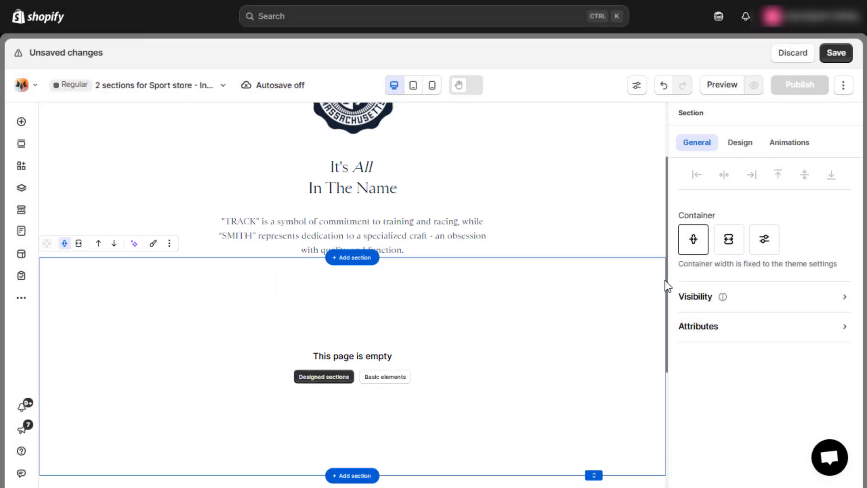
pyautogui.click(764, 240)
pyautogui.doubleClick(722, 293)
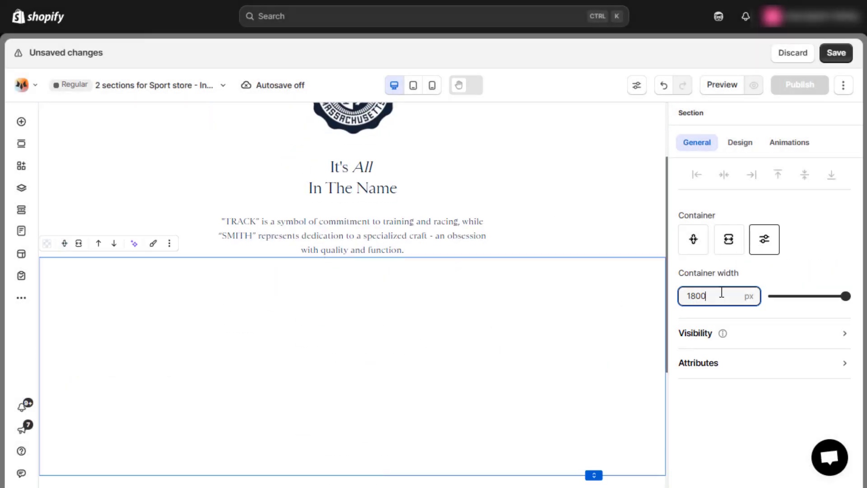
# Add a stack to the new empty section and set its width to 100%.
pyautogui.click(384, 387)
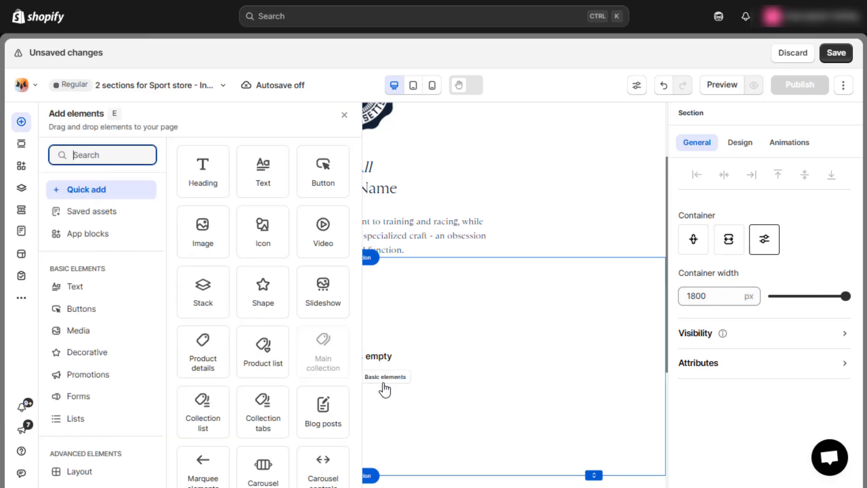
pyautogui.moveTo(229, 315); pyautogui.dragTo(119, 306)
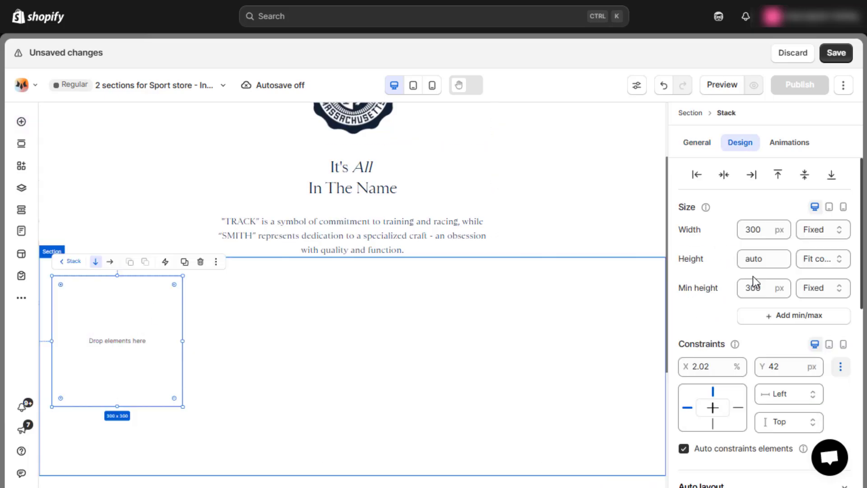
pyautogui.click(783, 230)
pyautogui.write('100%')
pyautogui.press('Return')
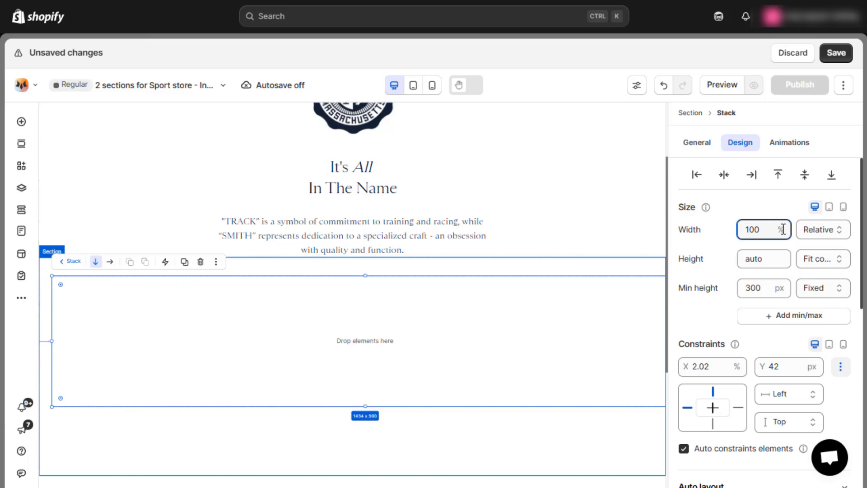
# Set the stack's X and Y constraints to 0.
pyautogui.click(725, 364)
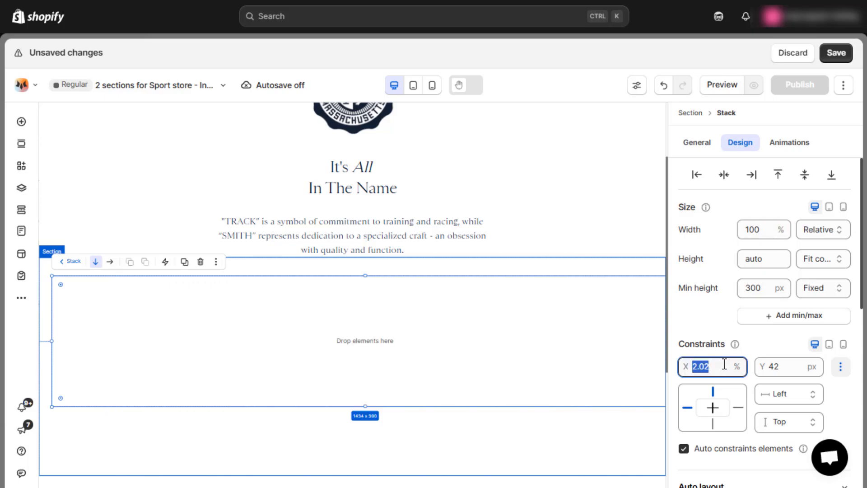
pyautogui.click(783, 366)
pyautogui.press('Return')
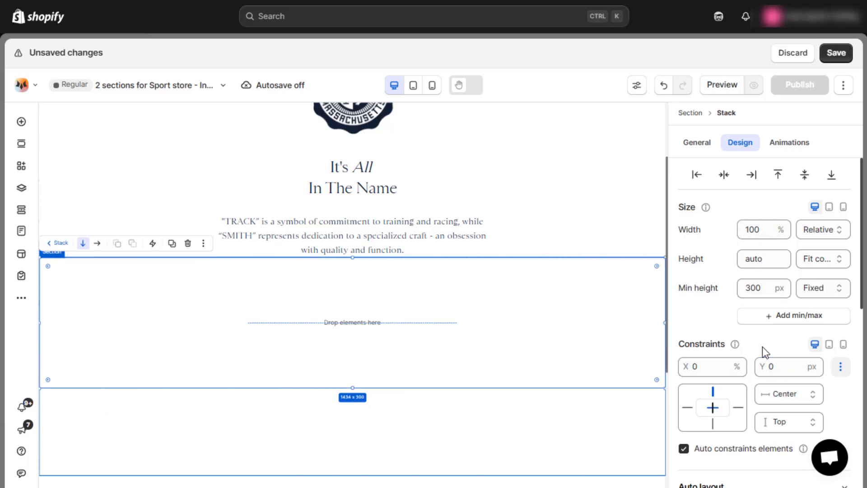
# Add a second stack inside the full-width stack and set its width to 100%.
pyautogui.scroll(-5, 764, 352)
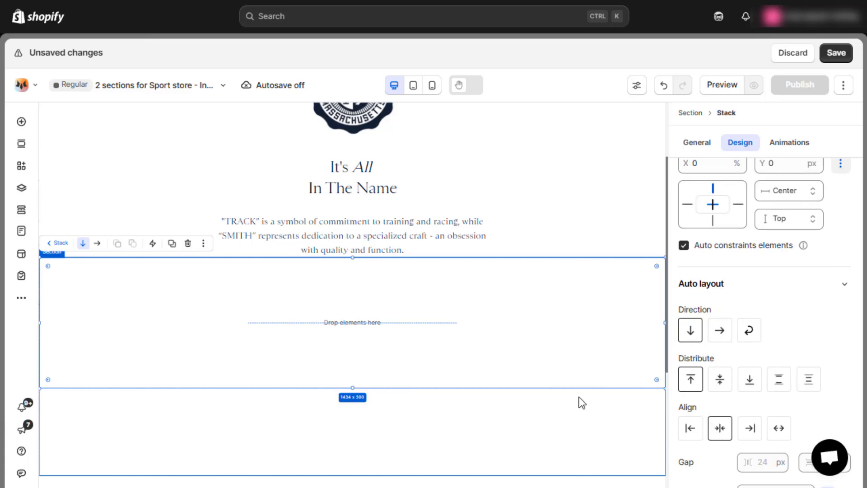
pyautogui.click(21, 122)
pyautogui.moveTo(202, 285); pyautogui.dragTo(307, 306)
pyautogui.scroll(5, 764, 221)
pyautogui.click(760, 227)
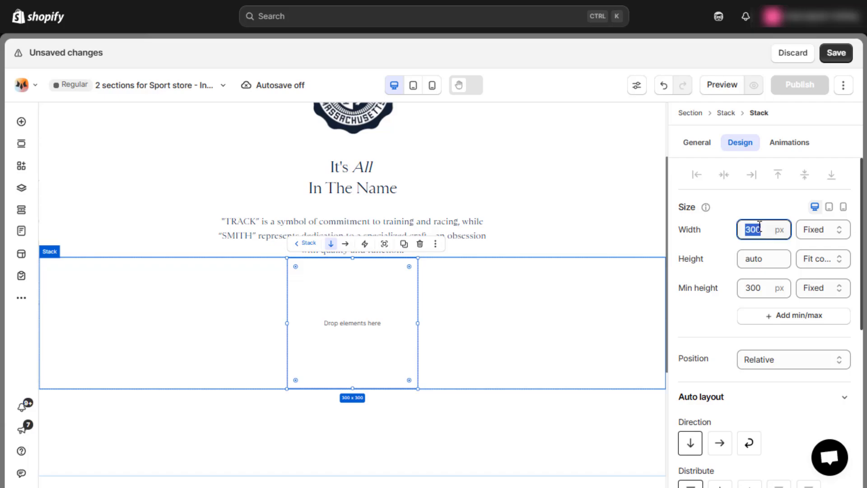
pyautogui.write('100%')
# Remove the inner stack's minimum height and limit its maximum width to 640 px.
pyautogui.click(755, 286)
pyautogui.press('BackSpace')
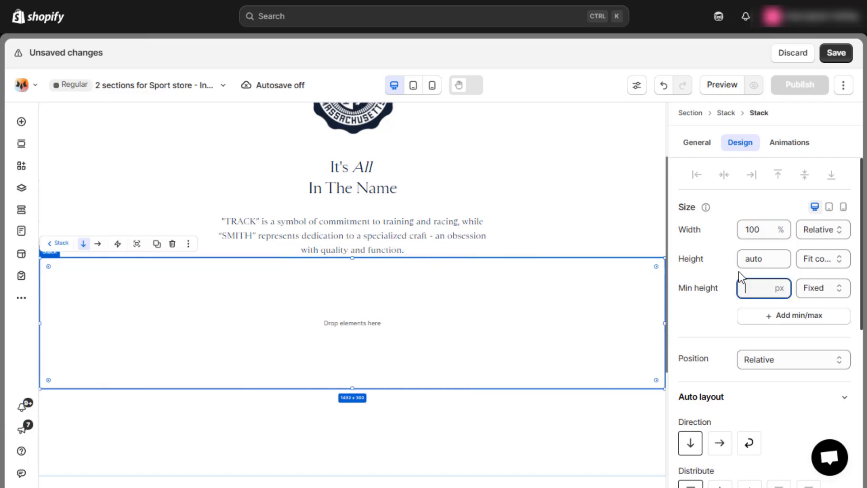
pyautogui.press('Return')
pyautogui.click(776, 293)
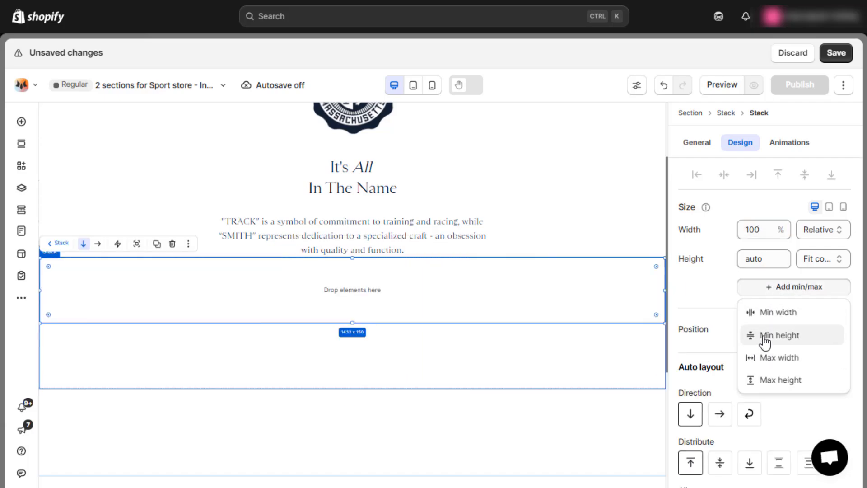
pyautogui.click(769, 358)
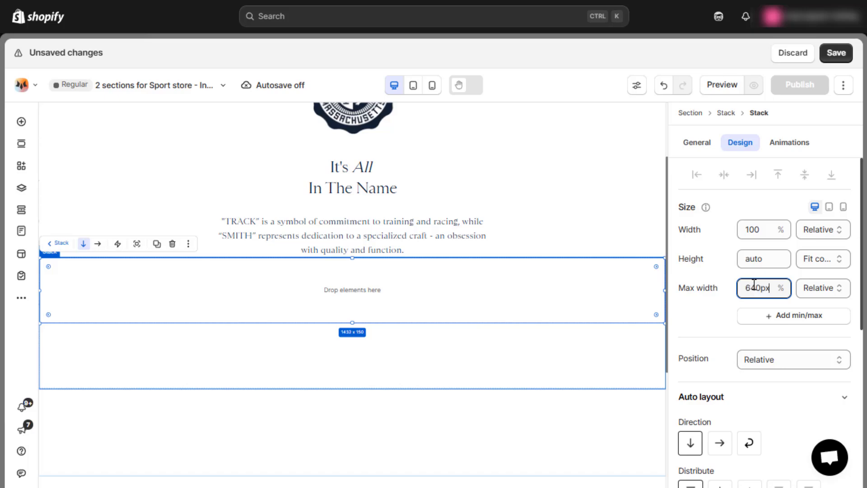
pyautogui.write('640px')
pyautogui.press('Return')
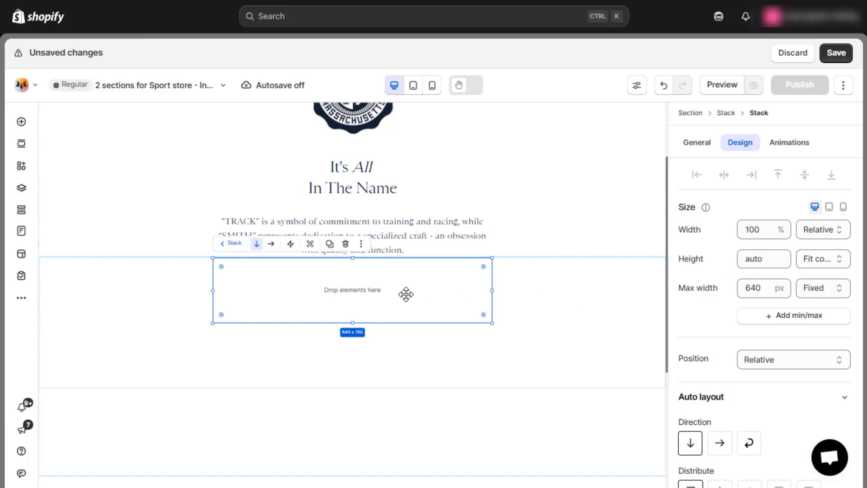
# Add a heading to the inner stack with the text "The Journal", with "The" in italics.
pyautogui.click(21, 123)
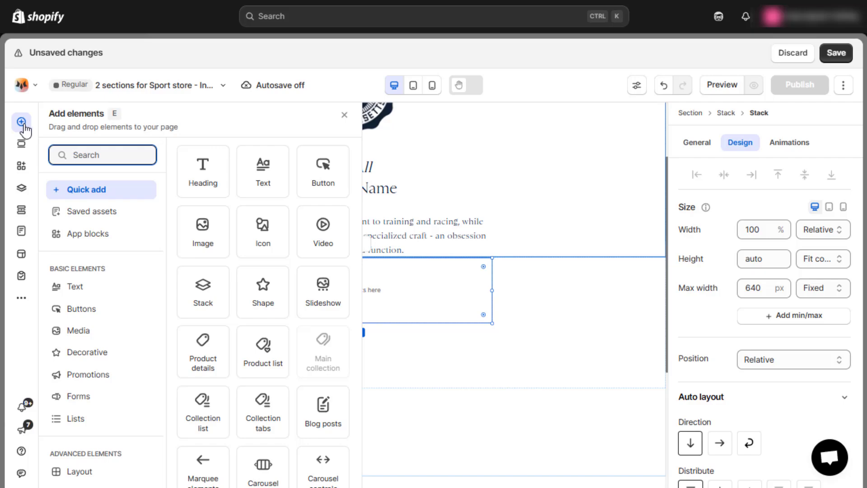
pyautogui.moveTo(203, 171); pyautogui.dragTo(306, 289)
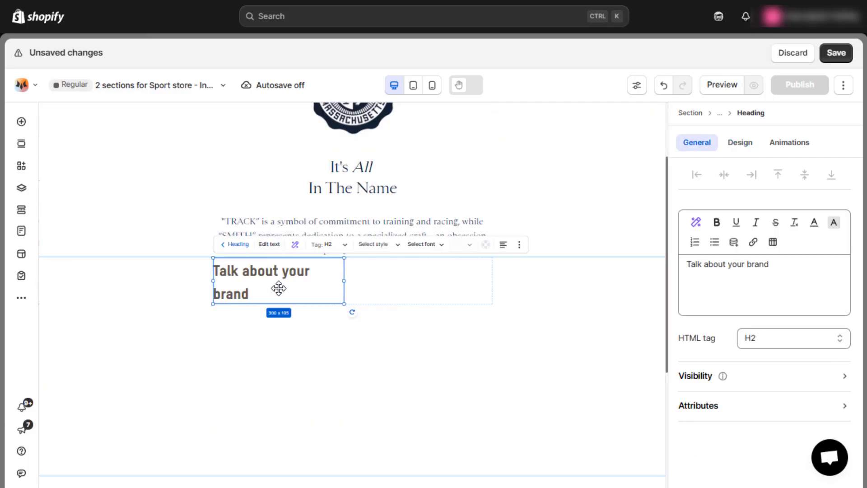
pyautogui.click(730, 265)
pyautogui.hotkey('ctrl', 'a')
pyautogui.write('The Journal')
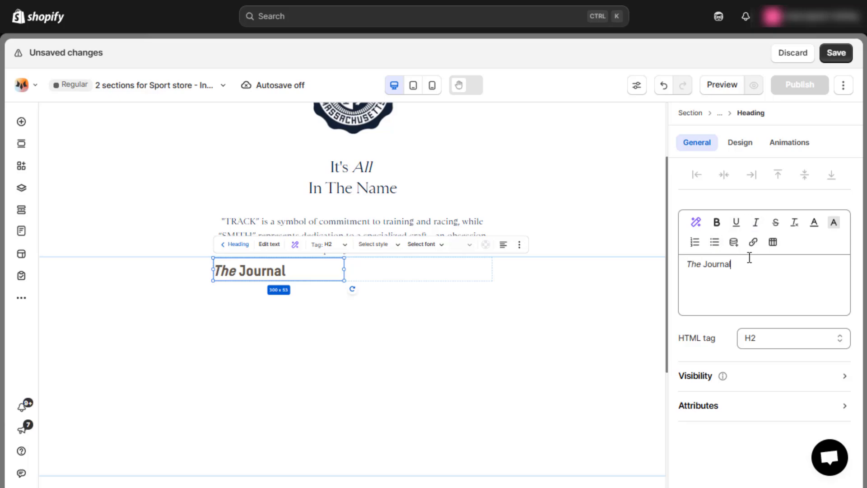
# Set the text color of "The Journal" heading to black, rgb(0, 0, 0).
pyautogui.click(743, 149)
pyautogui.scroll(-3, 747, 267)
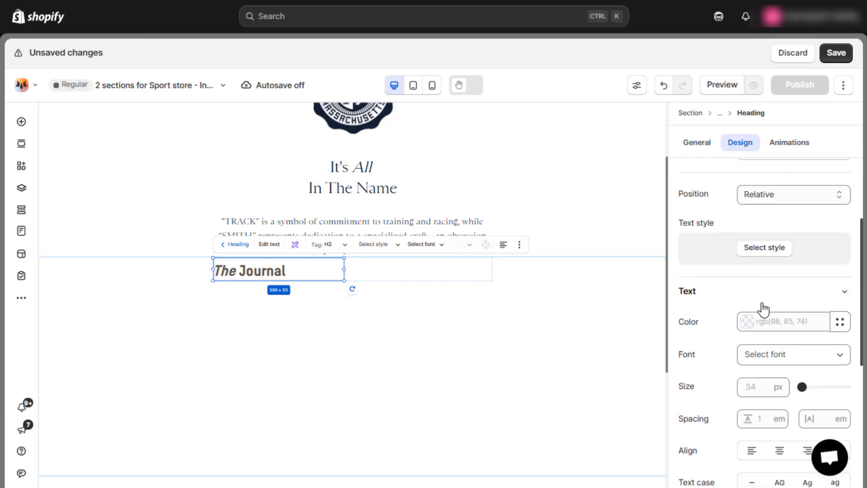
pyautogui.click(775, 321)
pyautogui.click(581, 307)
pyautogui.click(779, 302)
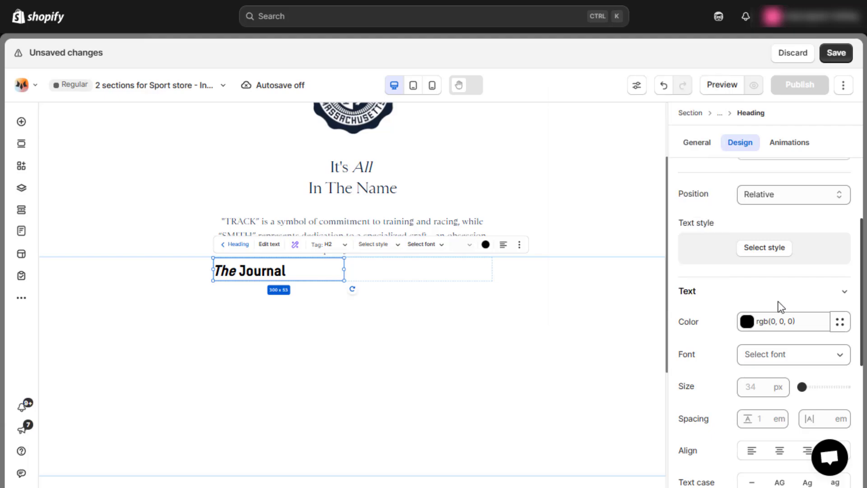
# Set the "The Journal" heading's font to Sainte-Colombe and its size to 48 px.
pyautogui.scroll(-3, 778, 298)
pyautogui.click(777, 289)
pyautogui.click(615, 244)
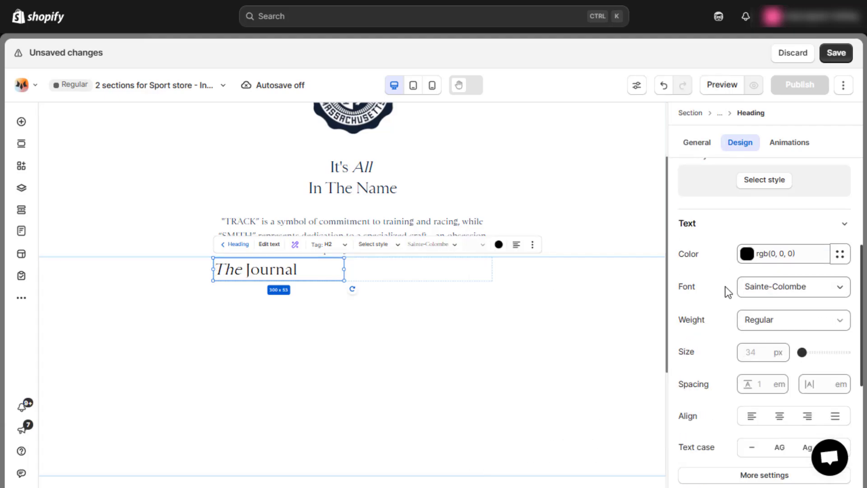
pyautogui.click(760, 356)
pyautogui.write('48')
pyautogui.press('Return')
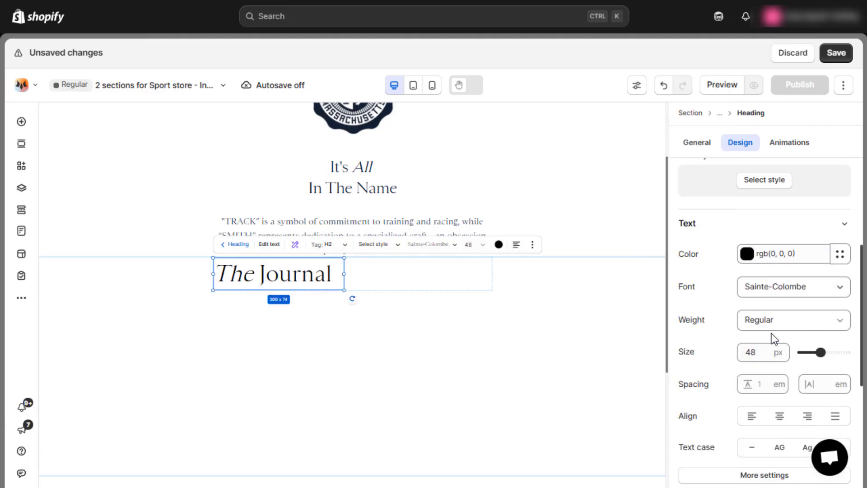
# Tighten the "The Journal" heading with negative letter spacing and center-align its text.
pyautogui.click(819, 385)
pyautogui.click(757, 341)
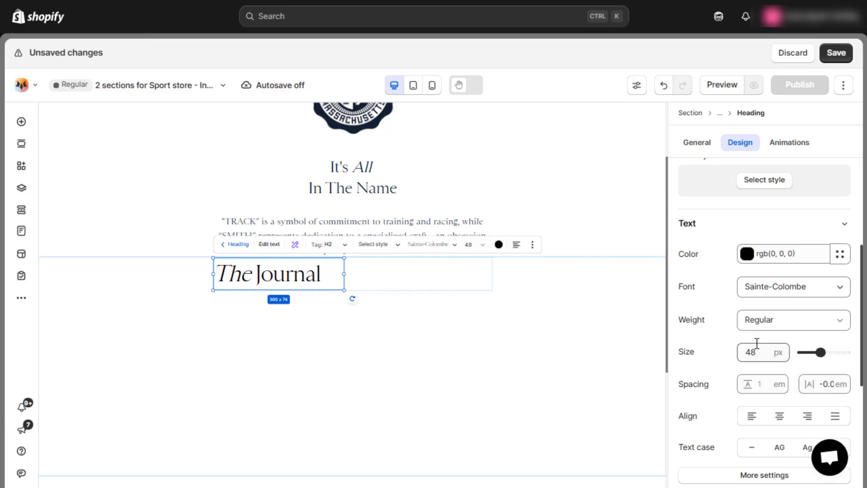
pyautogui.scroll(-2, 755, 341)
pyautogui.click(780, 351)
# Set the "The Journal" heading's width to auto.
pyautogui.scroll(5, 790, 327)
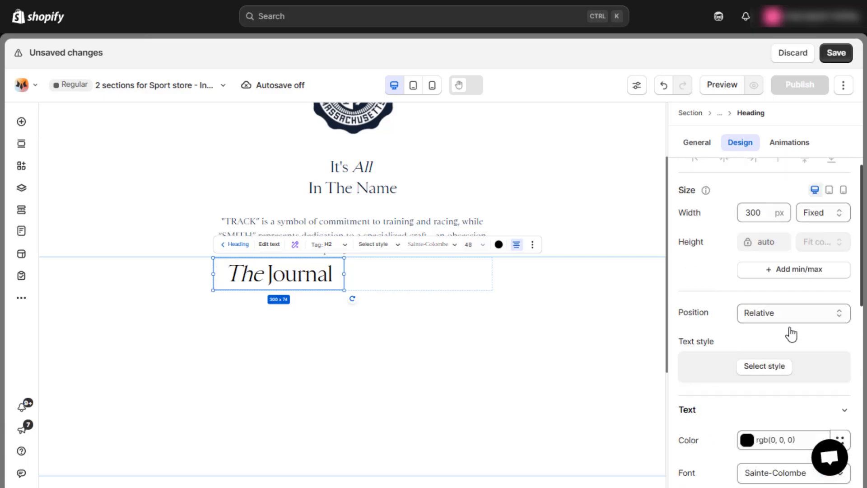
pyautogui.doubleClick(763, 228)
pyautogui.write('aut')
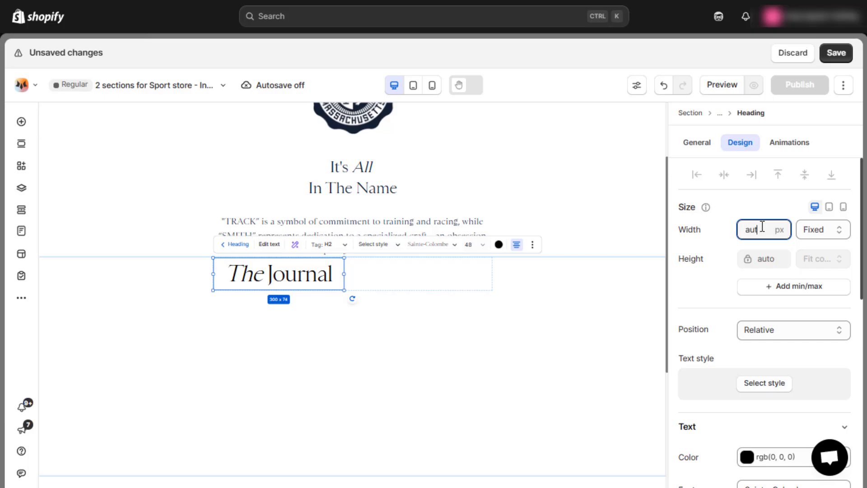
pyautogui.write('o')
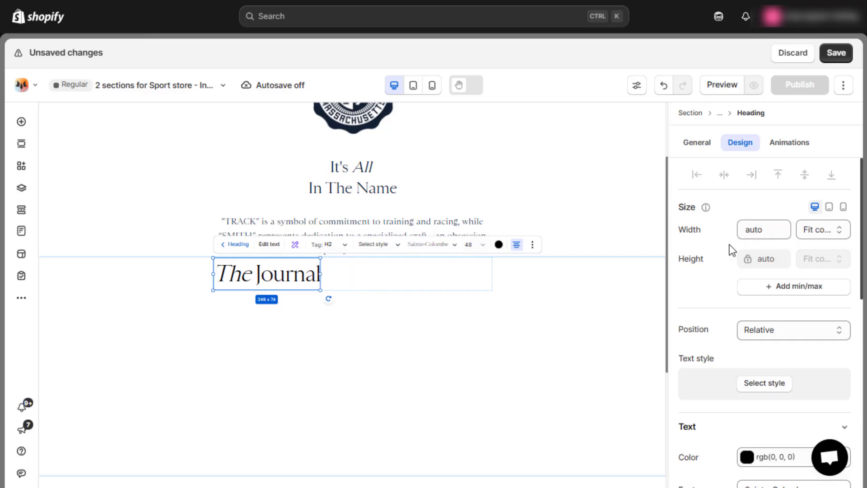
pyautogui.click(698, 143)
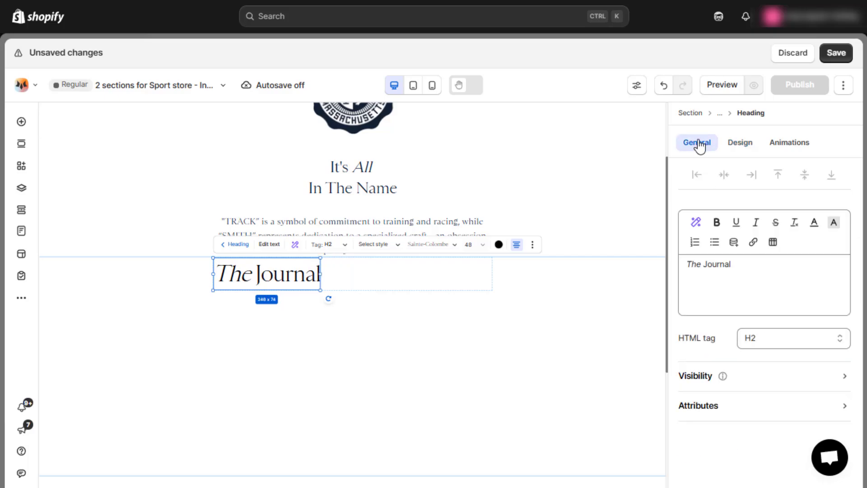
# Add a paragraph below the "The Journal" heading with the copied text "Stories and reflections on the hidden side of running culture…".
pyautogui.click(20, 123)
pyautogui.moveTo(227, 164); pyautogui.dragTo(280, 323)
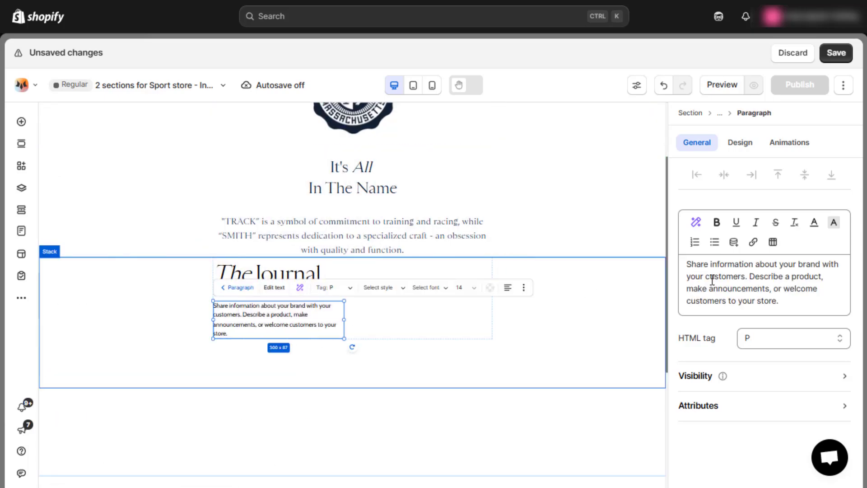
pyautogui.tripleClick(731, 277)
pyautogui.write('Stories and reflections on the hidden side of running culture and at the athletes, traditions and events that make running the greatest sport in the world.')
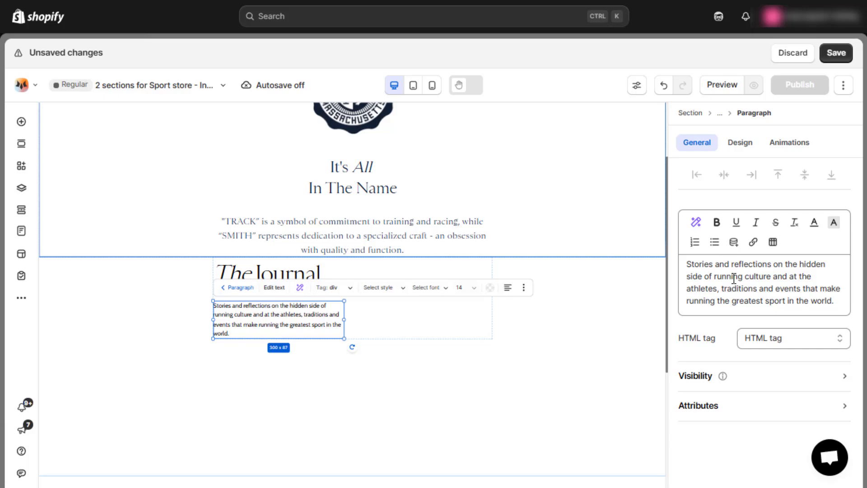
# Set the width of the Journal paragraph to auto.
pyautogui.click(738, 147)
pyautogui.doubleClick(753, 230)
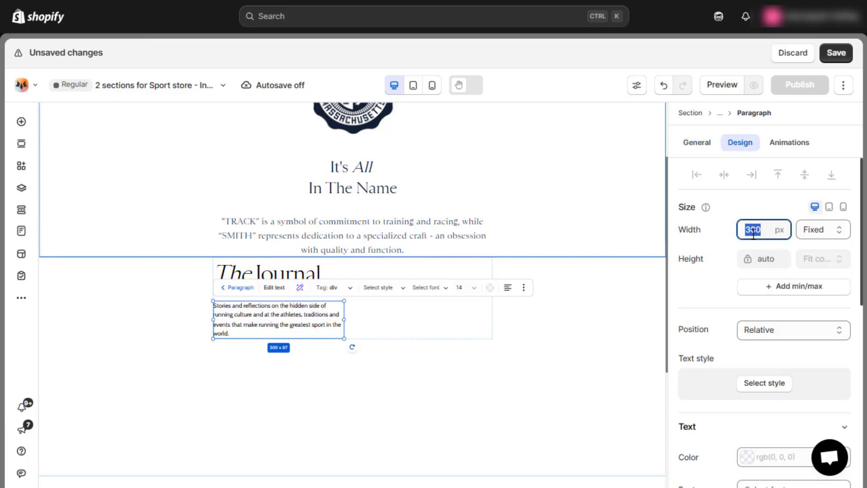
pyautogui.write('auto')
# Set the Journal paragraph's text color to black, rgb(0, 0, 0), and its font to Sainte-Colombe.
pyautogui.scroll(-3, 744, 288)
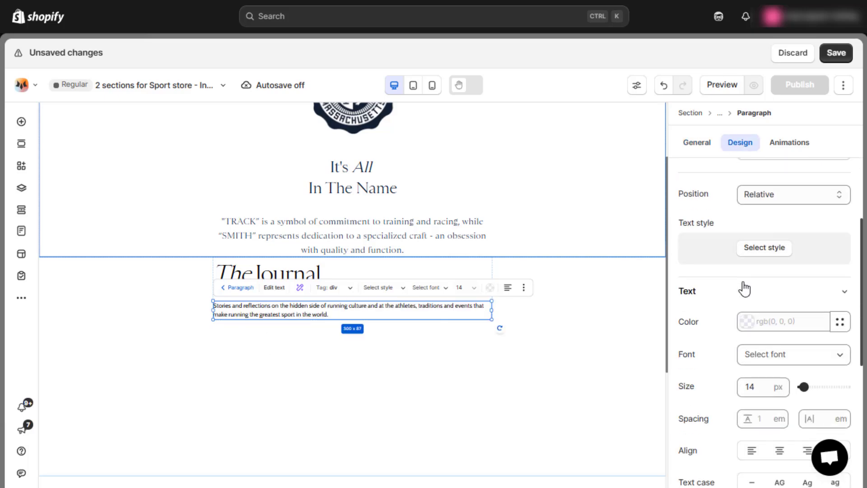
pyautogui.click(771, 321)
pyautogui.click(582, 307)
pyautogui.click(781, 356)
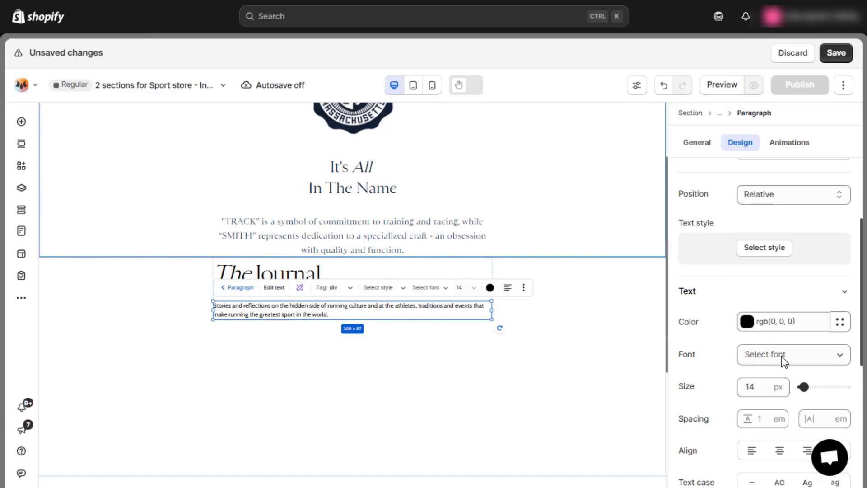
pyautogui.click(781, 356)
pyautogui.click(551, 258)
# Set the Journal paragraph's text size to 19 px and center-align it.
pyautogui.scroll(-2, 758, 367)
pyautogui.click(765, 353)
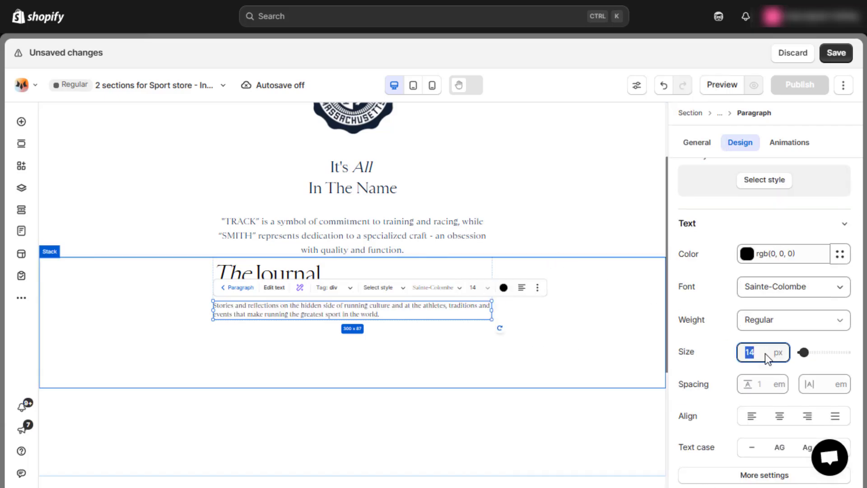
pyautogui.write('19')
pyautogui.press('Return')
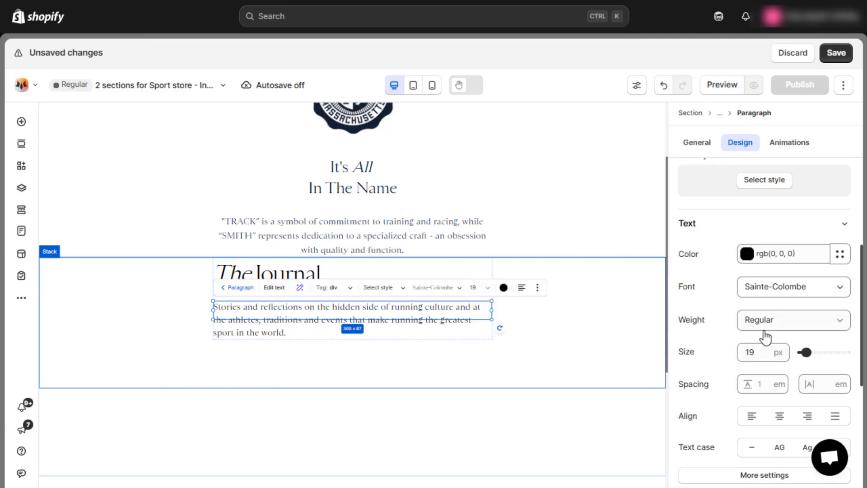
pyautogui.scroll(-2, 767, 342)
pyautogui.click(780, 353)
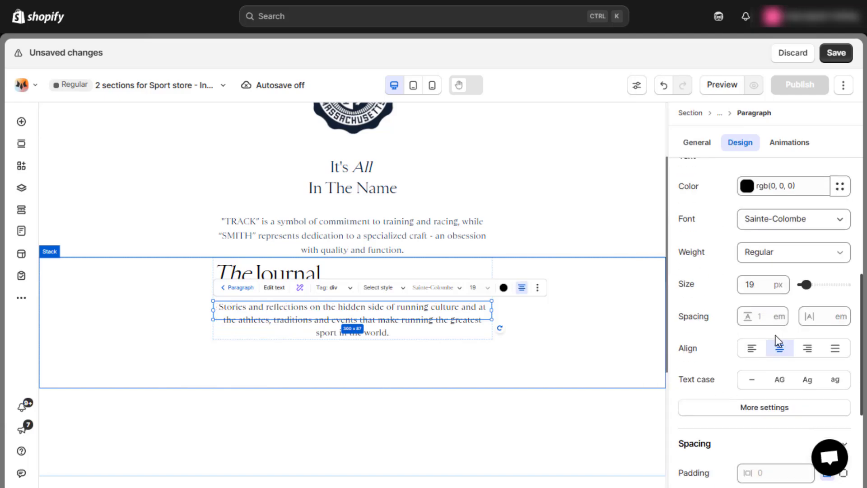
# Set a 40 px vertical gap in the stack holding the Journal heading and paragraph, and align its contents to the center.
pyautogui.click(440, 305)
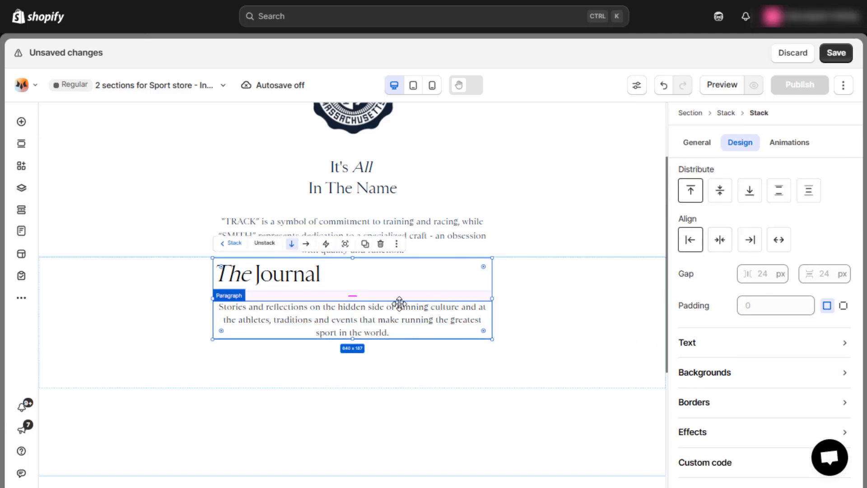
pyautogui.click(827, 281)
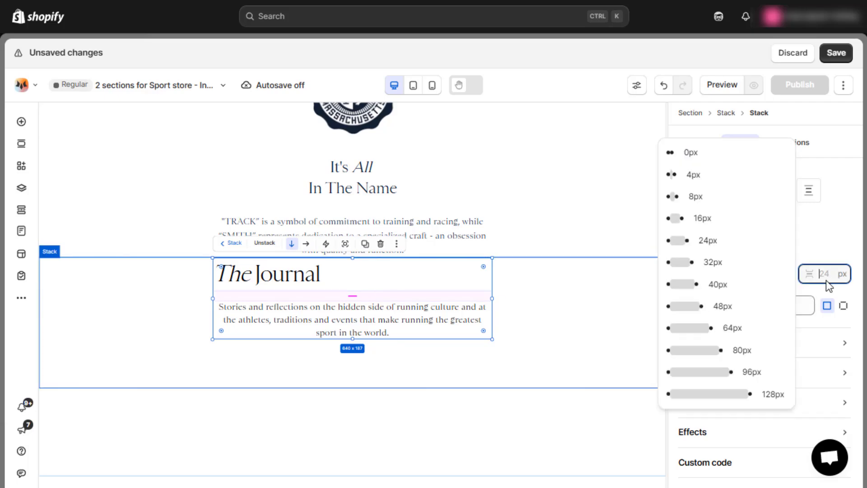
pyautogui.write('40')
pyautogui.click(822, 257)
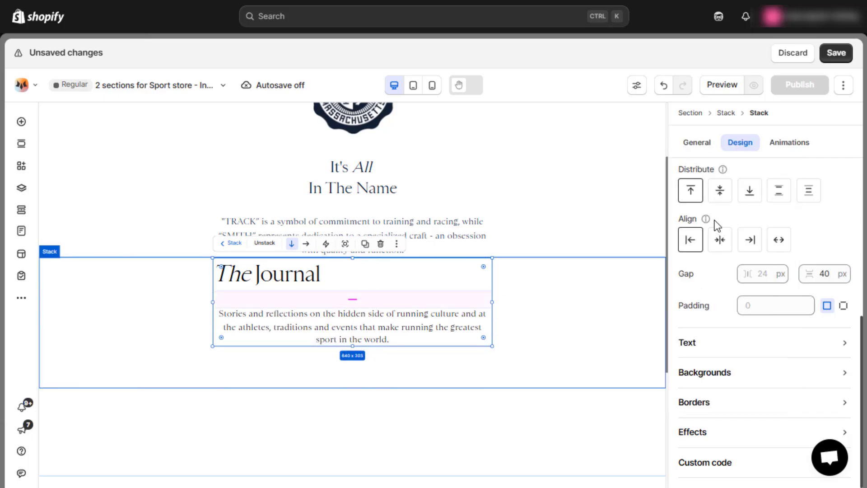
pyautogui.click(720, 240)
# Add a new stack below the Journal text inside the outer stack, with 100% width and no minimum height.
pyautogui.click(589, 305)
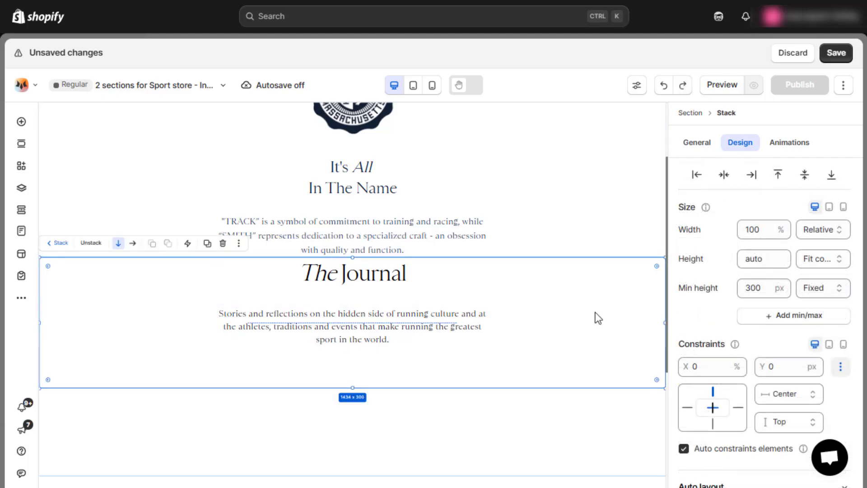
pyautogui.click(22, 122)
pyautogui.moveTo(202, 289); pyautogui.dragTo(336, 379)
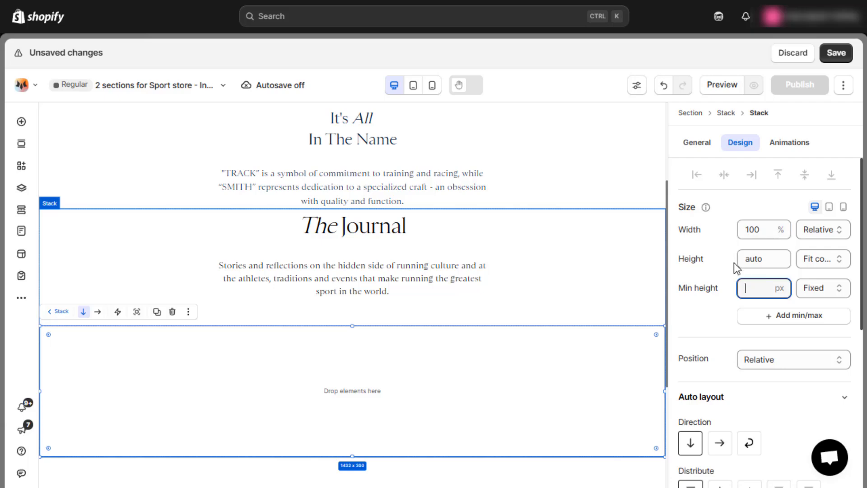
# Set the new stack's horizontal gap to 40 px and its direction to horizontal.
pyautogui.scroll(-5, 764, 293)
pyautogui.click(768, 342)
pyautogui.write('4')
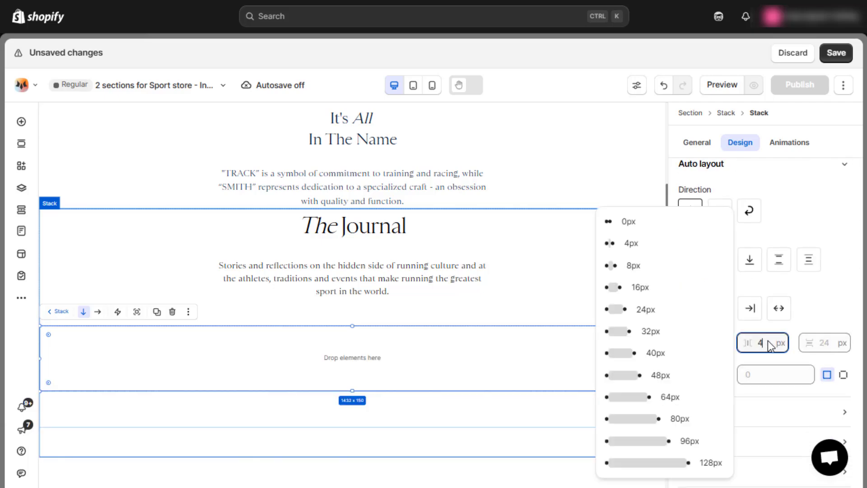
pyautogui.write('0')
pyautogui.click(720, 210)
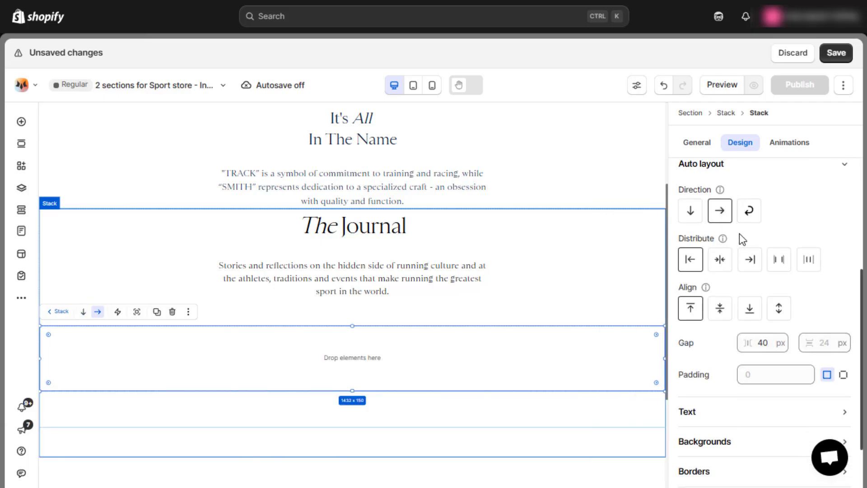
# Add a stack inside the horizontal stack, set its width to 50% and remove its minimum height.
pyautogui.click(21, 122)
pyautogui.moveTo(203, 286); pyautogui.dragTo(155, 362)
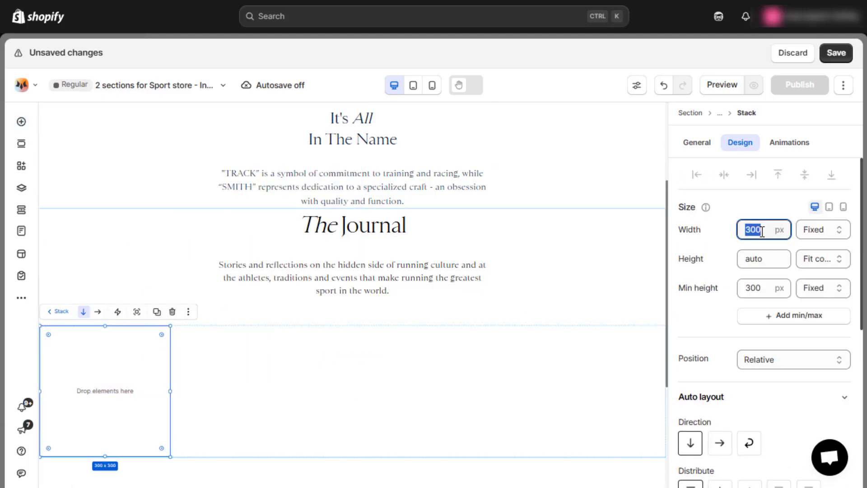
pyautogui.press('Return')
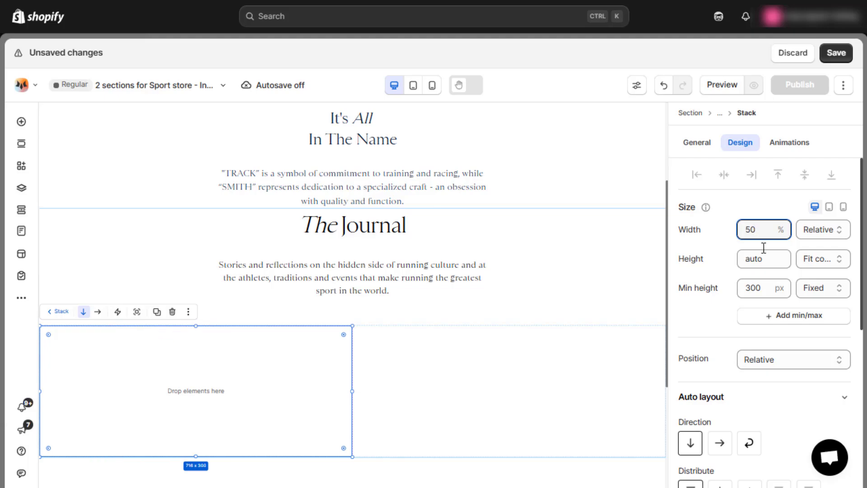
pyautogui.click(765, 290)
pyautogui.press('BackSpace')
pyautogui.click(737, 275)
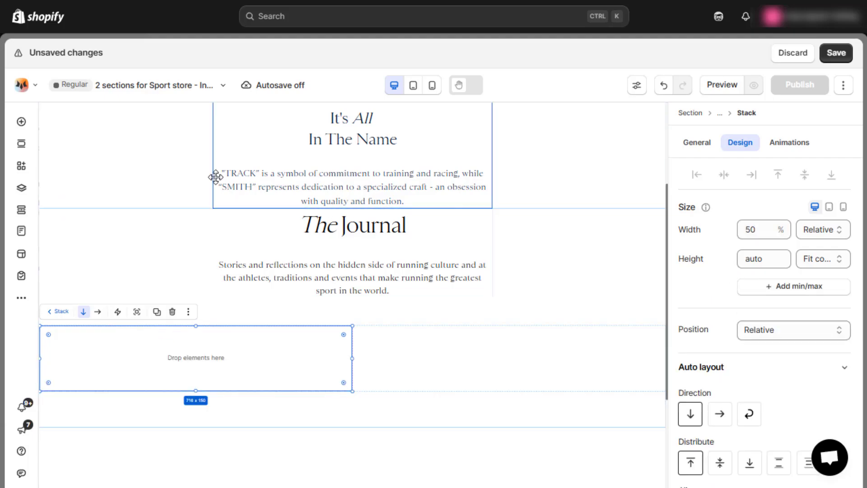
# Add a two-column grid beside the 50% stack, set its width to 50% and remove its minimum height.
pyautogui.click(22, 122)
pyautogui.click(84, 472)
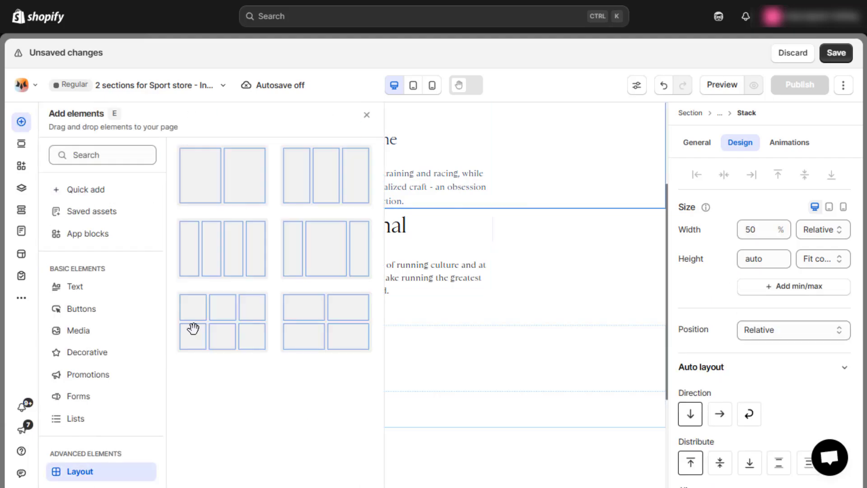
pyautogui.moveTo(193, 329); pyautogui.dragTo(439, 361)
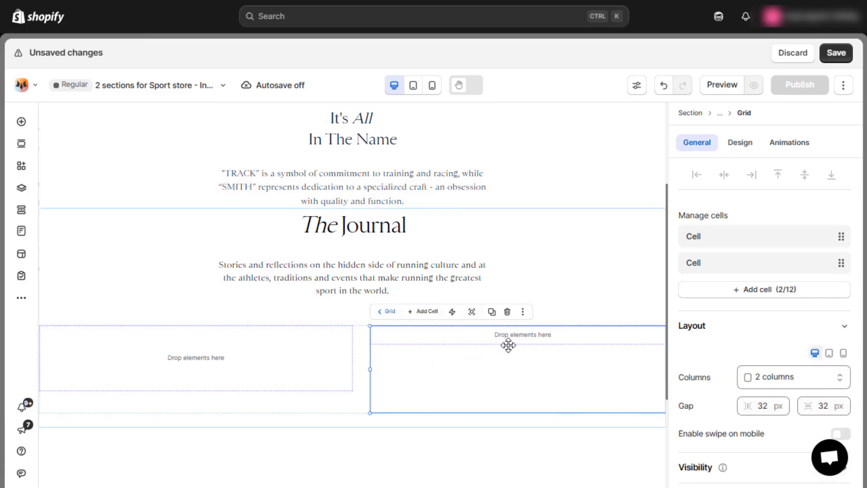
pyautogui.click(744, 144)
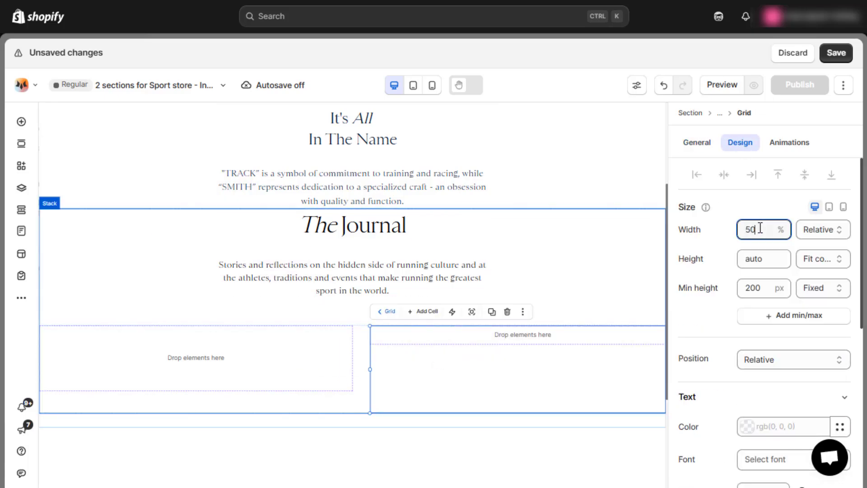
pyautogui.doubleClick(753, 288)
pyautogui.press('BackSpace')
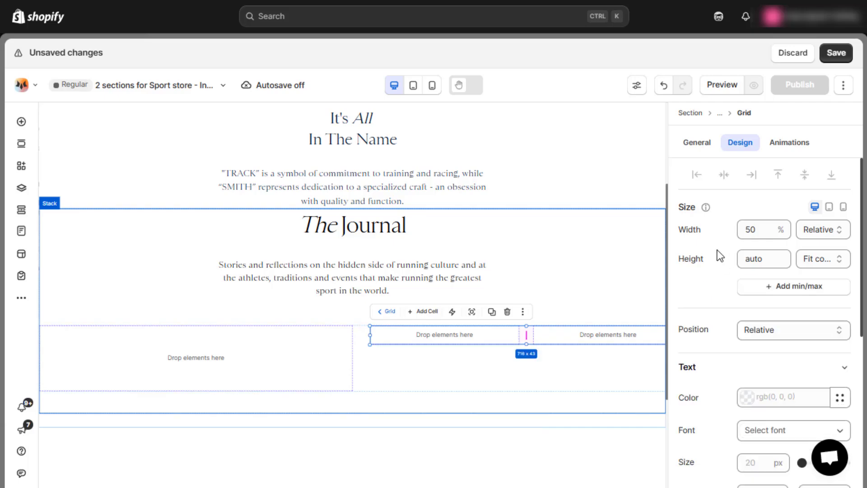
# Duplicate the grid's second cell until the grid has six cells in three rows.
pyautogui.click(698, 144)
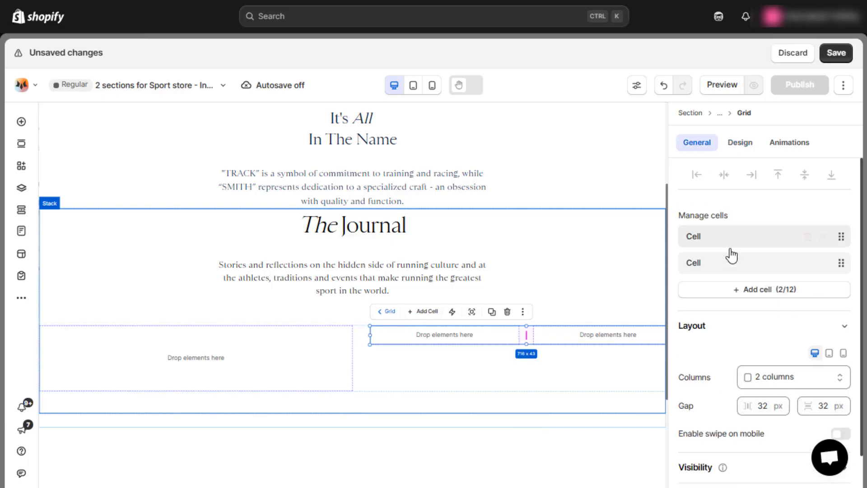
pyautogui.click(557, 339)
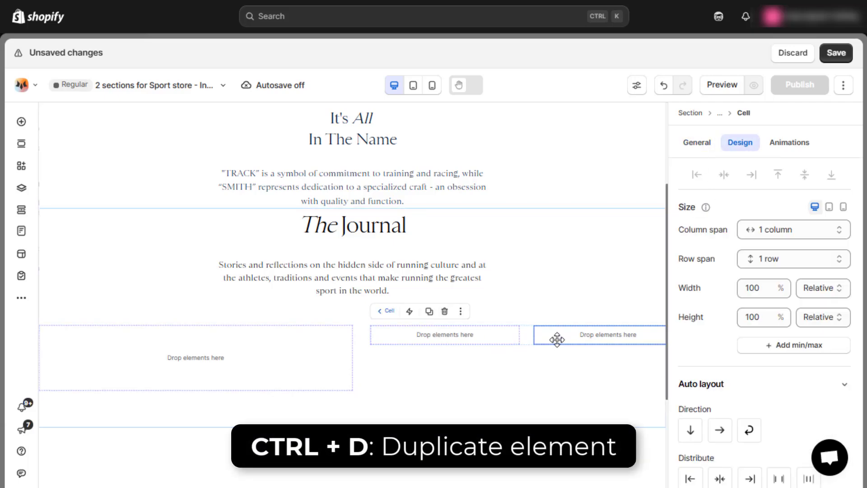
pyautogui.hotkey('ctrl', 'd')
pyautogui.hotkey('ctrl', 'd')
pyautogui.hotkey('ctrl', 'd')
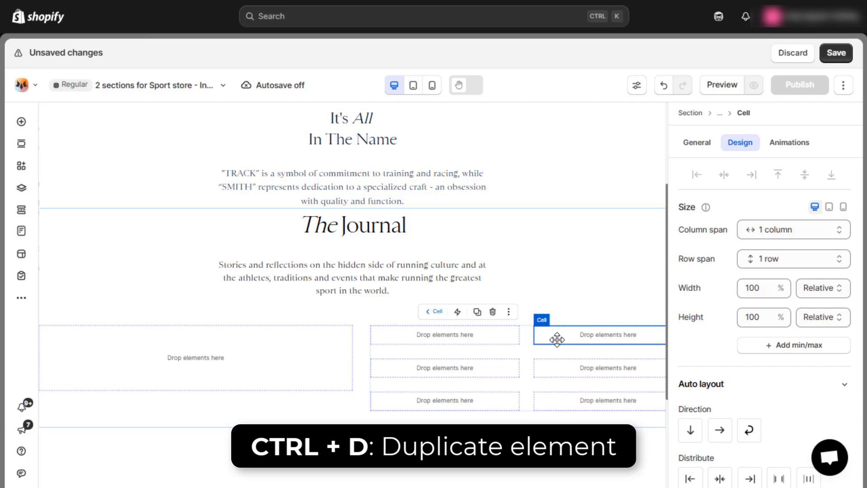
# Set both the column gap and the row gap of the six-cell grid to 40 px.
pyautogui.click(527, 356)
pyautogui.scroll(-3, 774, 361)
pyautogui.click(763, 378)
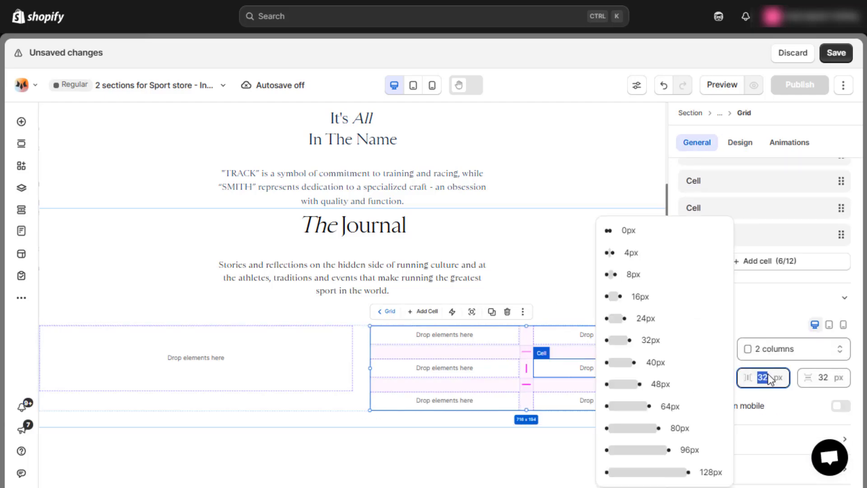
pyautogui.write('40')
pyautogui.click(826, 380)
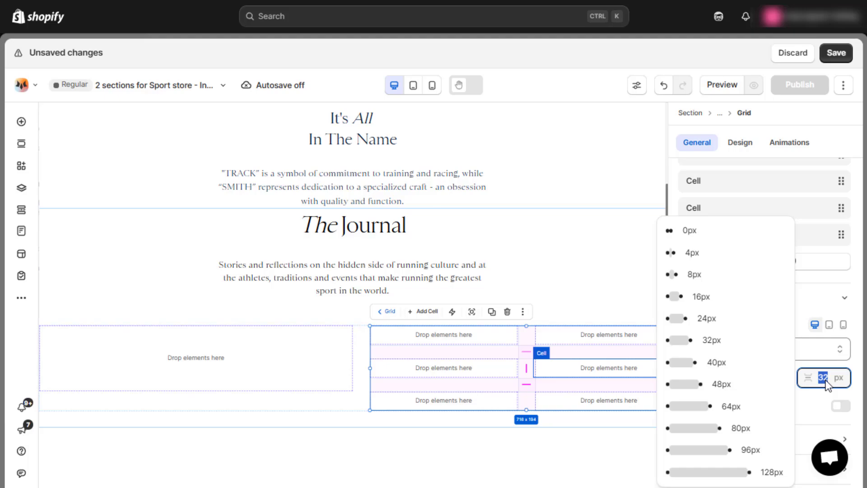
pyautogui.write('40')
pyautogui.press('Return')
pyautogui.click(538, 362)
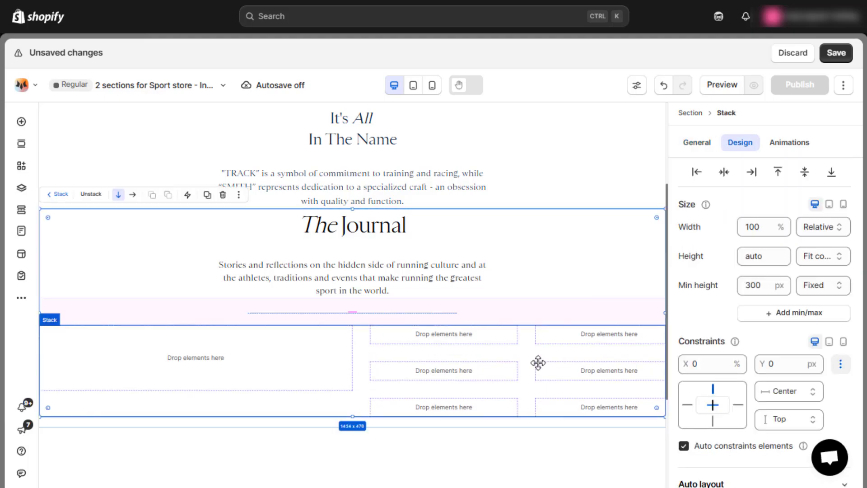
# Set both the column gap and the row gap of the empty 50% stack to 16 px.
pyautogui.click(538, 363)
pyautogui.click(549, 308)
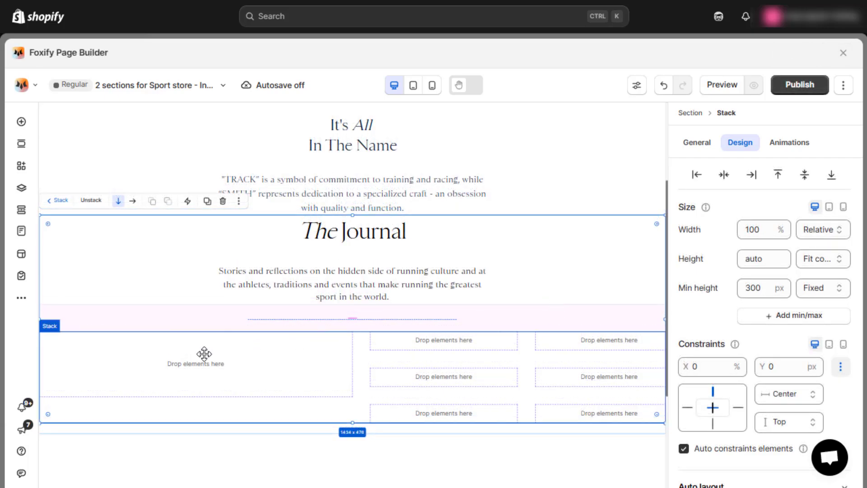
pyautogui.click(204, 354)
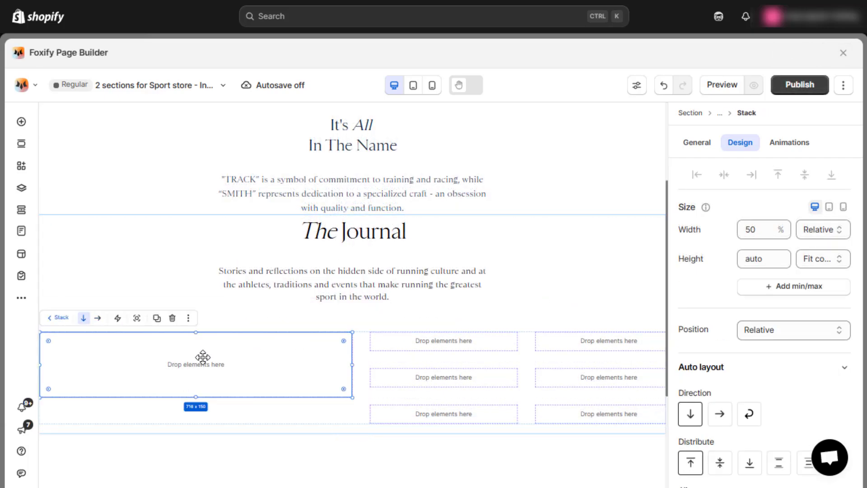
pyautogui.scroll(-2, 718, 334)
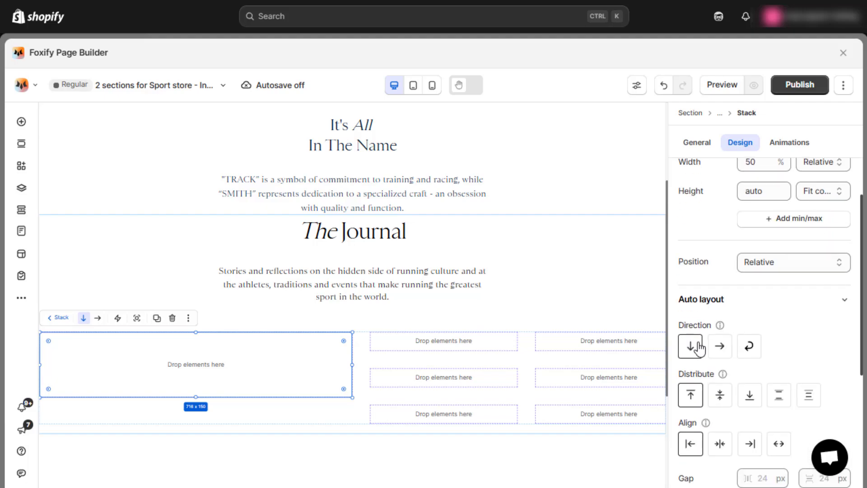
pyautogui.scroll(-4, 768, 345)
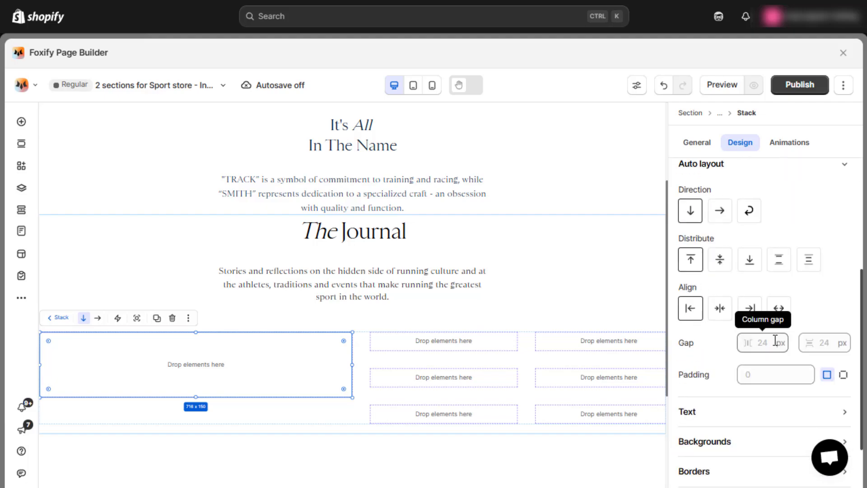
pyautogui.click(777, 344)
pyautogui.write('16')
pyautogui.click(818, 344)
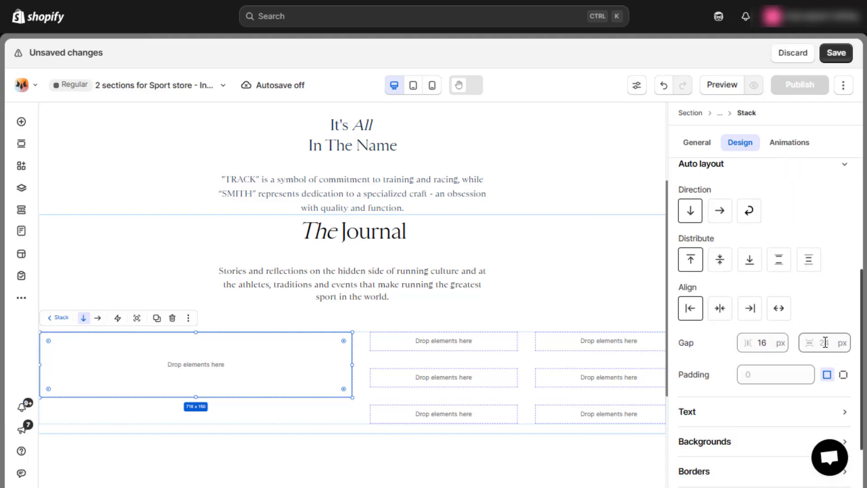
pyautogui.write('16')
pyautogui.click(810, 317)
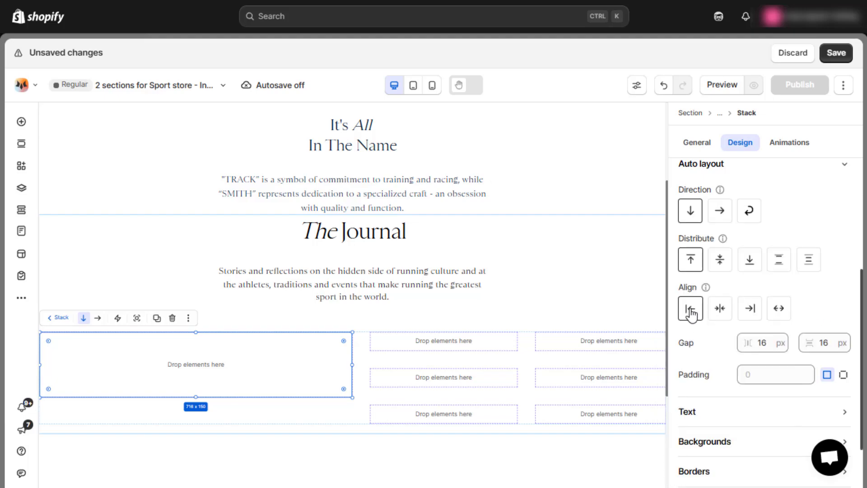
pyautogui.hotkey('ctrl', 'z')
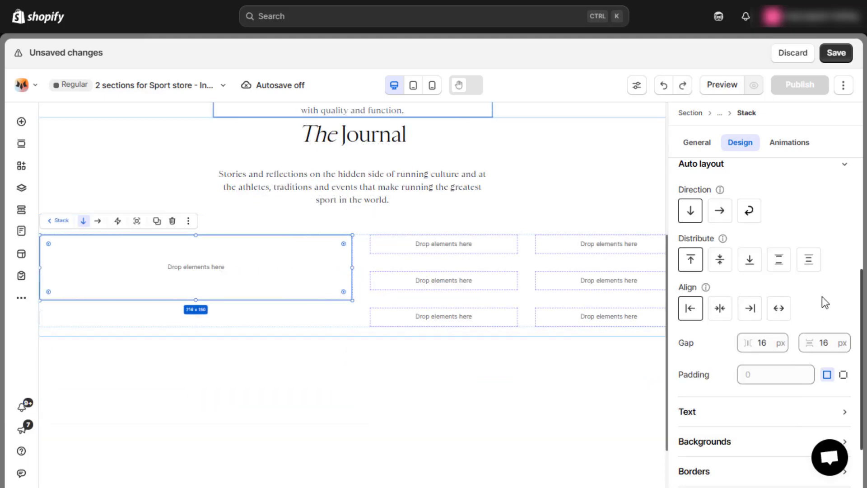
pyautogui.click(21, 121)
pyautogui.moveTo(201, 228); pyautogui.dragTo(193, 277)
pyautogui.click(773, 248)
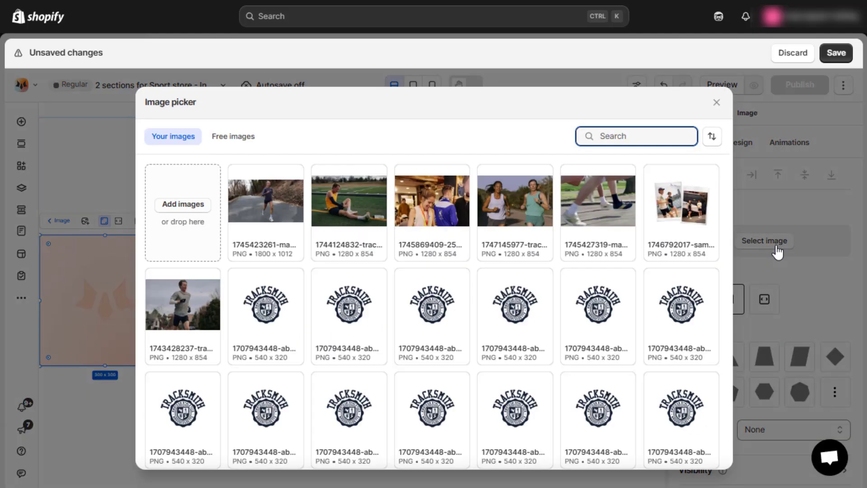
pyautogui.click(266, 201)
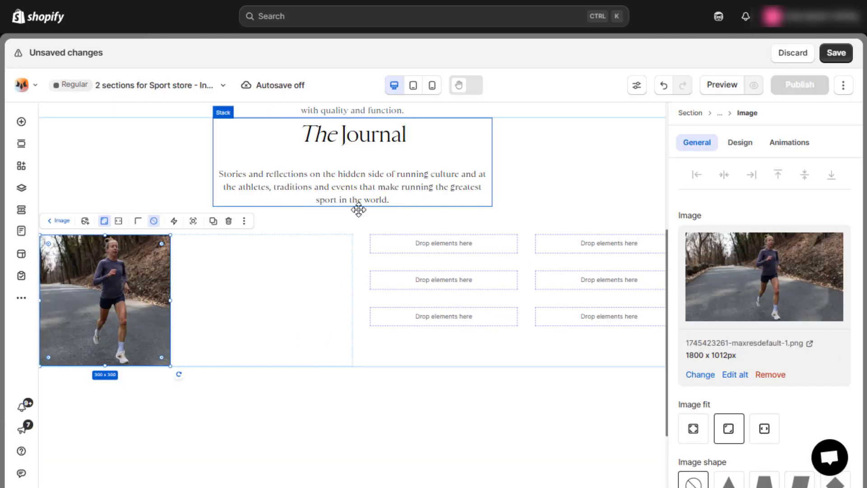
# Set the runner image's width to 100% and its height to auto.
pyautogui.click(742, 143)
pyautogui.write('%')
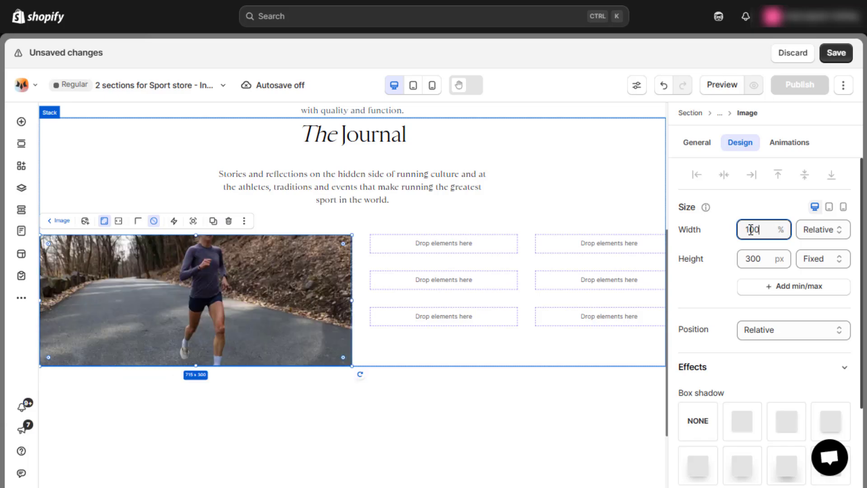
pyautogui.doubleClick(753, 258)
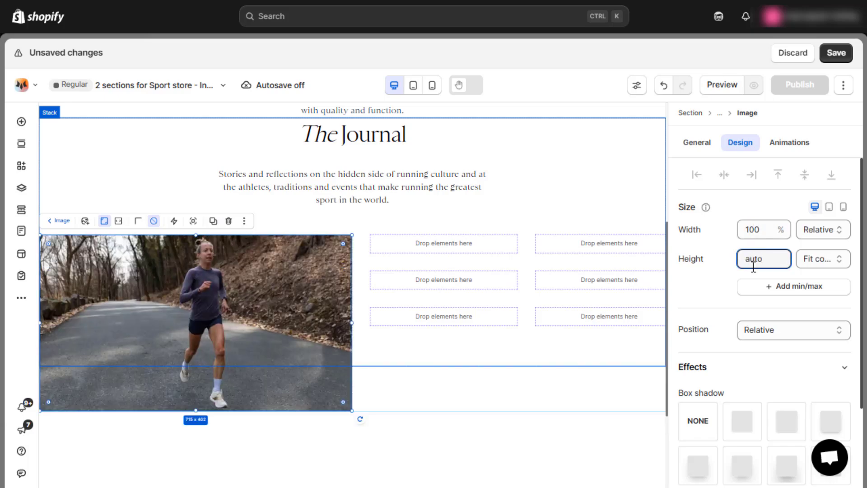
# Make the runner image open the YouTube video link in a new tab and save the page.
pyautogui.click(697, 142)
pyautogui.scroll(-3, 765, 294)
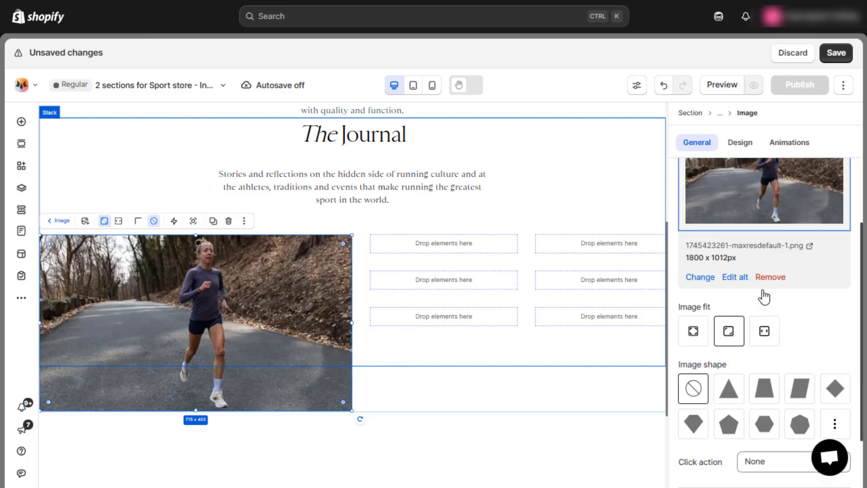
pyautogui.click(763, 454)
pyautogui.click(768, 345)
pyautogui.scroll(-3, 743, 347)
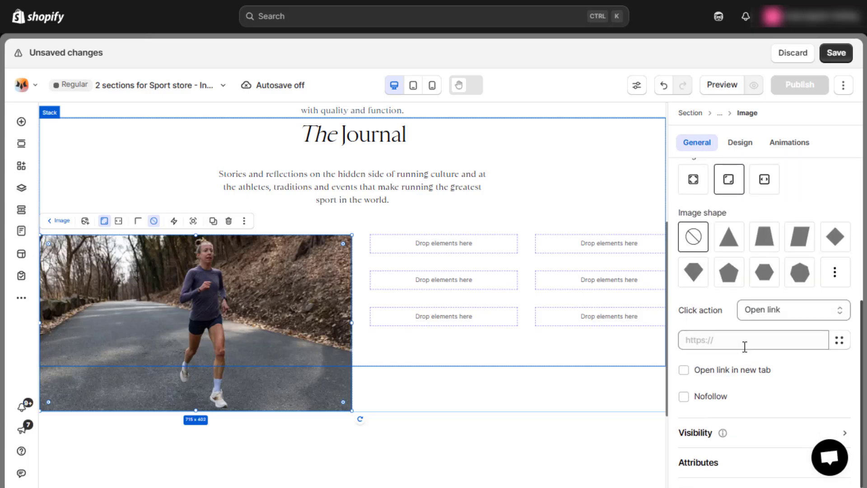
pyautogui.click(739, 339)
pyautogui.click(711, 320)
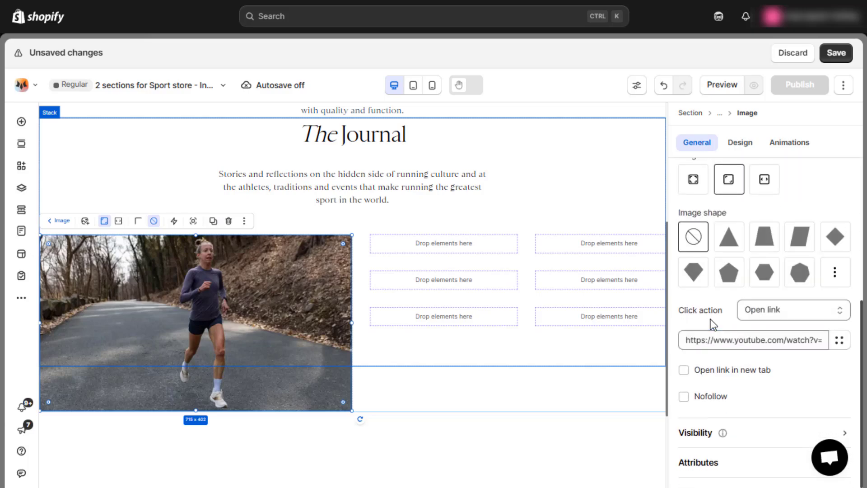
pyautogui.click(693, 373)
pyautogui.click(497, 341)
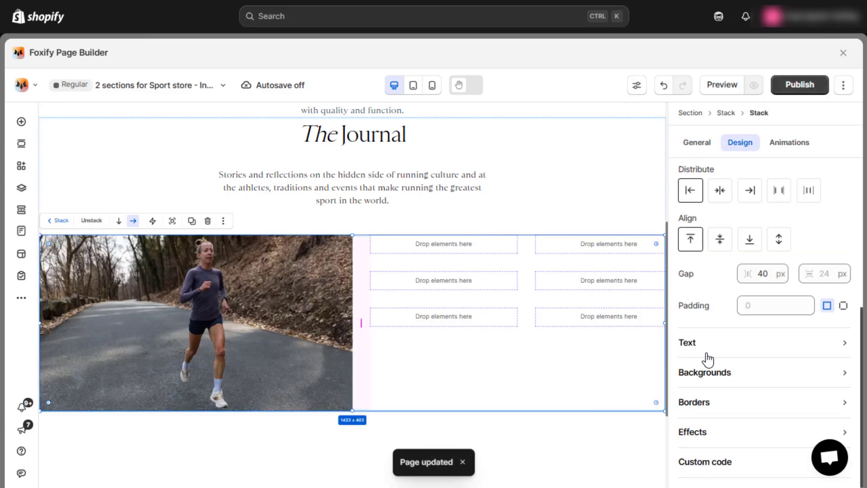
pyautogui.hotkey('ctrl', 'z')
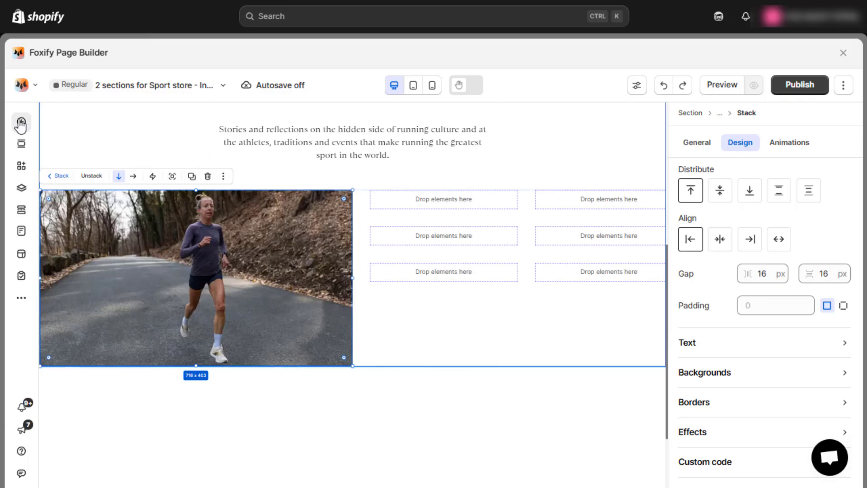
# Add a text element below the runner image, enter "Film" as its text and set its width to 100%.
pyautogui.click(20, 122)
pyautogui.moveTo(242, 188); pyautogui.dragTo(98, 347)
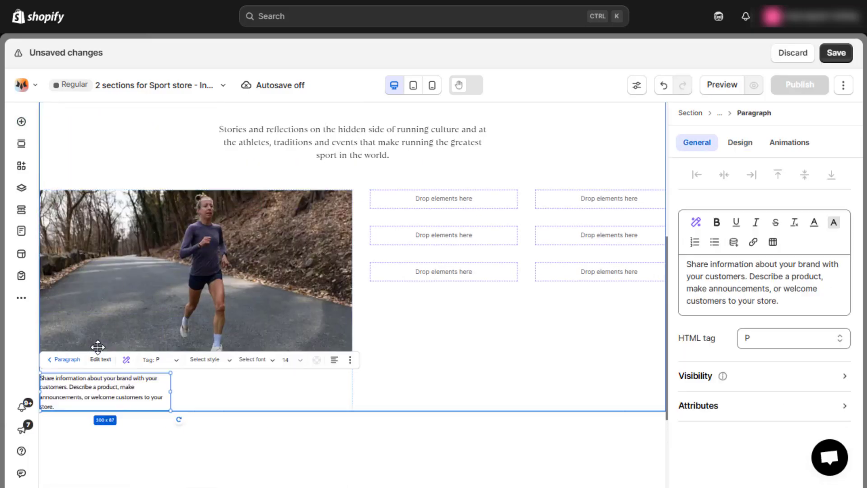
pyautogui.tripleClick(696, 289)
pyautogui.write('F')
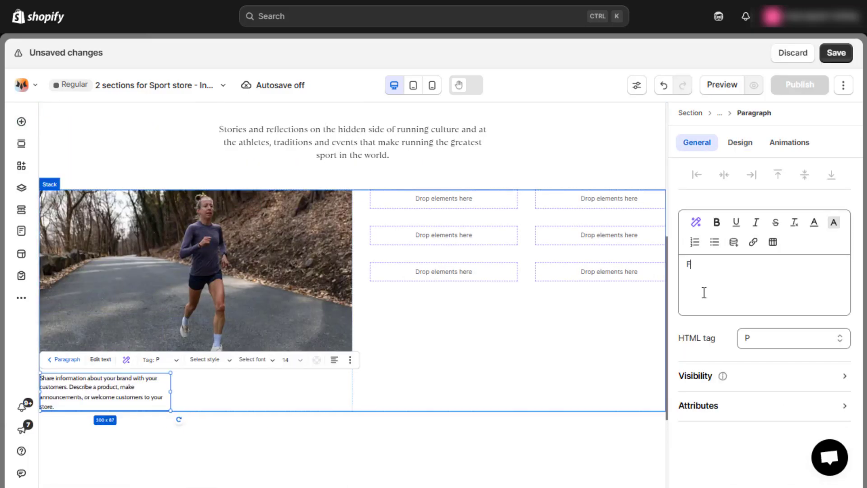
pyautogui.write('ilm')
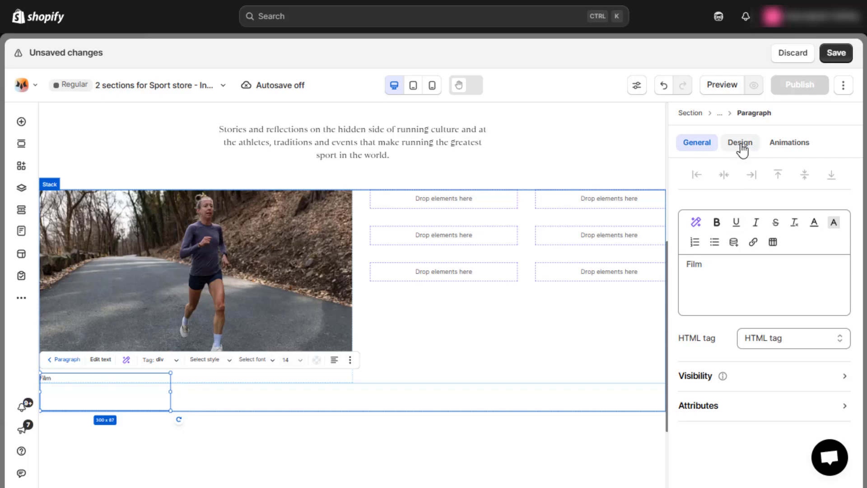
pyautogui.click(741, 144)
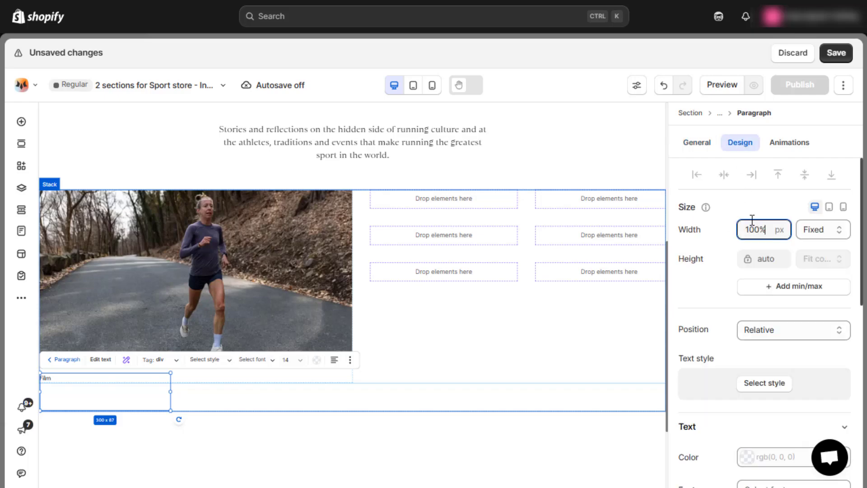
# Give the "Film" text the color #6c7884 and the akzidenz-grotesk-bq-extended font.
pyautogui.scroll(-5, 752, 221)
pyautogui.click(774, 254)
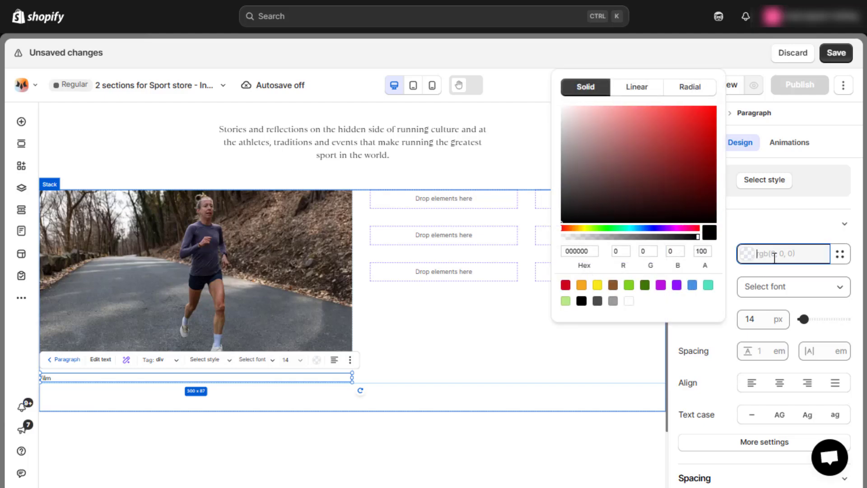
pyautogui.write('#6c7884')
pyautogui.click(776, 293)
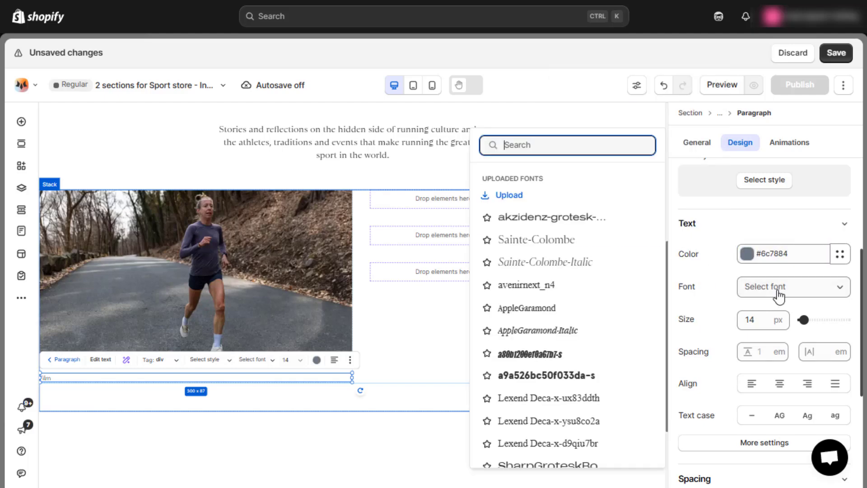
pyautogui.click(572, 218)
# Set the "Film" text's size to 12 px and its text case to uppercase.
pyautogui.click(760, 351)
pyautogui.write('12')
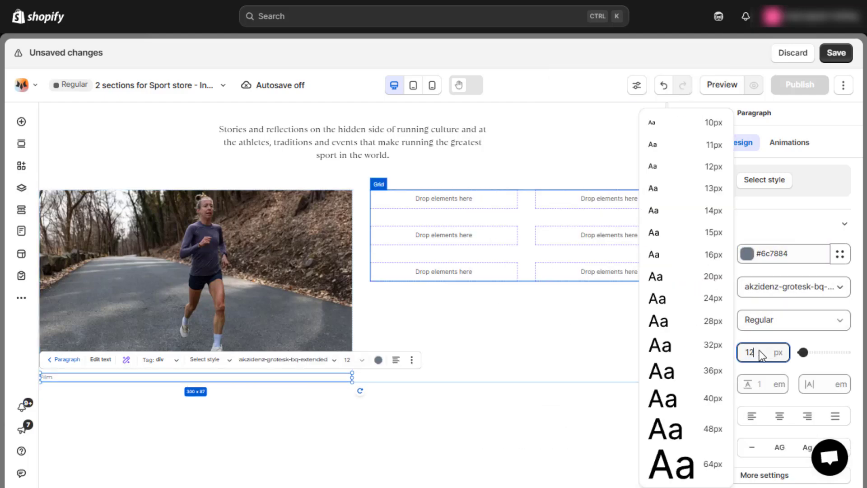
pyautogui.press('Return')
pyautogui.scroll(-2, 771, 338)
pyautogui.click(781, 379)
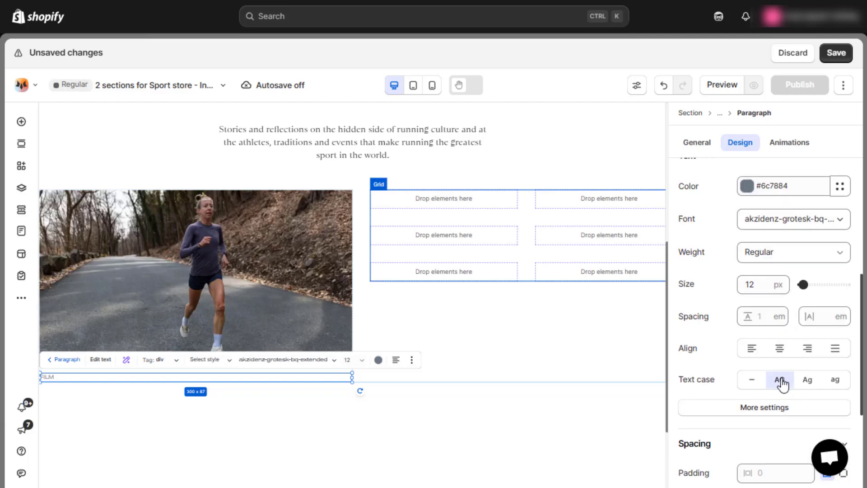
pyautogui.scroll(5, 785, 364)
pyautogui.click(700, 145)
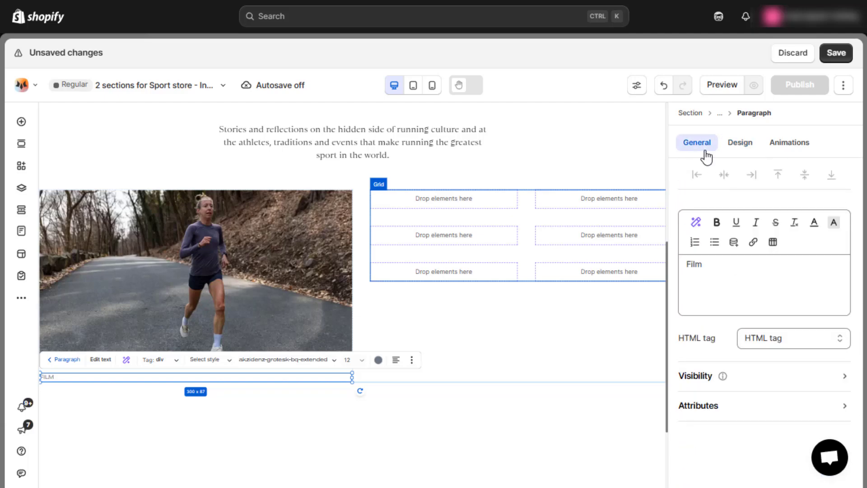
pyautogui.click(369, 291)
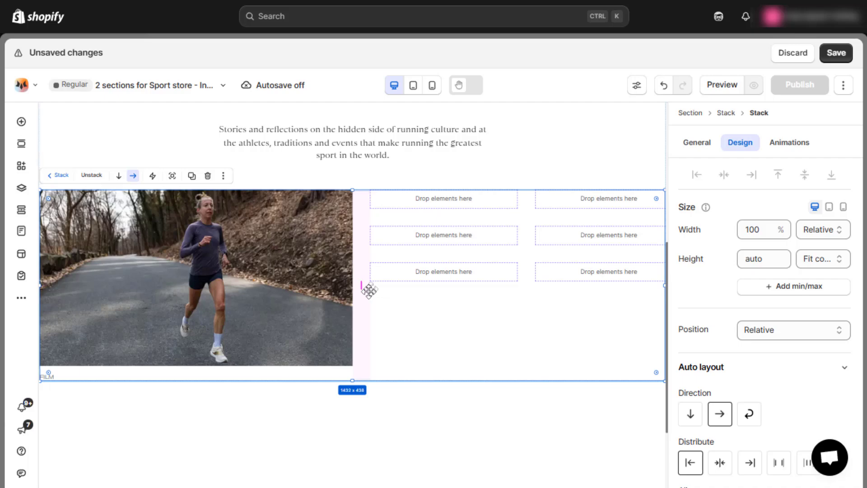
# Add a heading below the "Film" label reading "Roberta Groner and the Eliot Racer" and set its width to 100%.
pyautogui.click(21, 122)
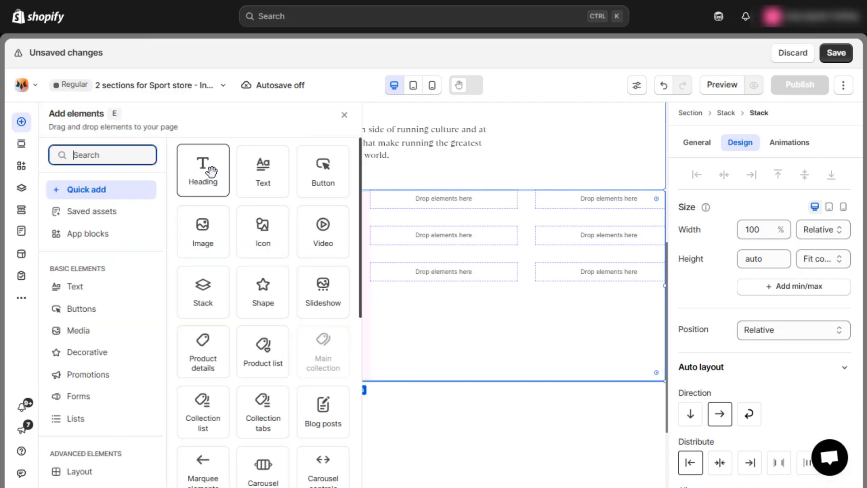
pyautogui.moveTo(211, 171); pyautogui.dragTo(145, 382)
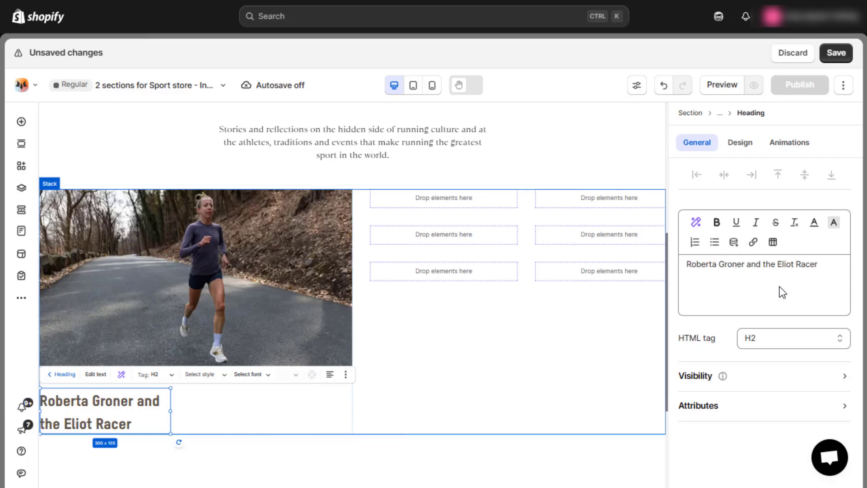
pyautogui.click(739, 142)
pyautogui.click(760, 229)
pyautogui.write('100')
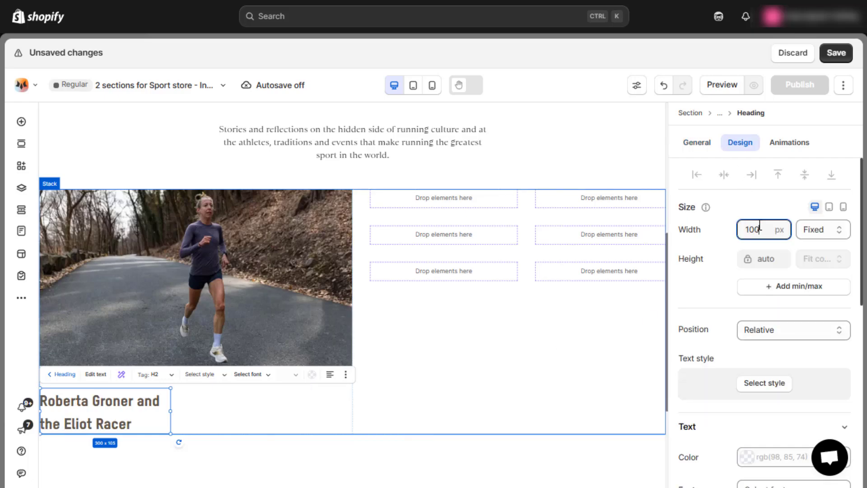
pyautogui.write('%')
# Give the film title heading a black color and the Sainte-Colombe font.
pyautogui.scroll(-4, 760, 225)
pyautogui.click(771, 253)
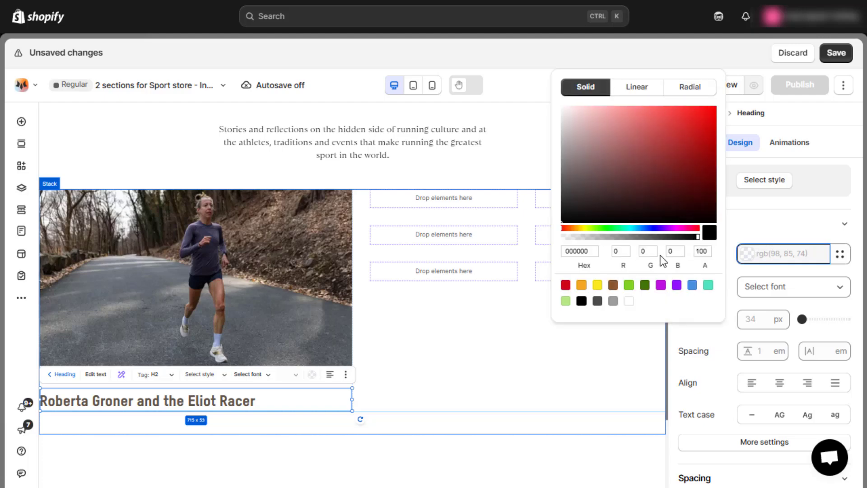
pyautogui.click(582, 302)
pyautogui.click(787, 287)
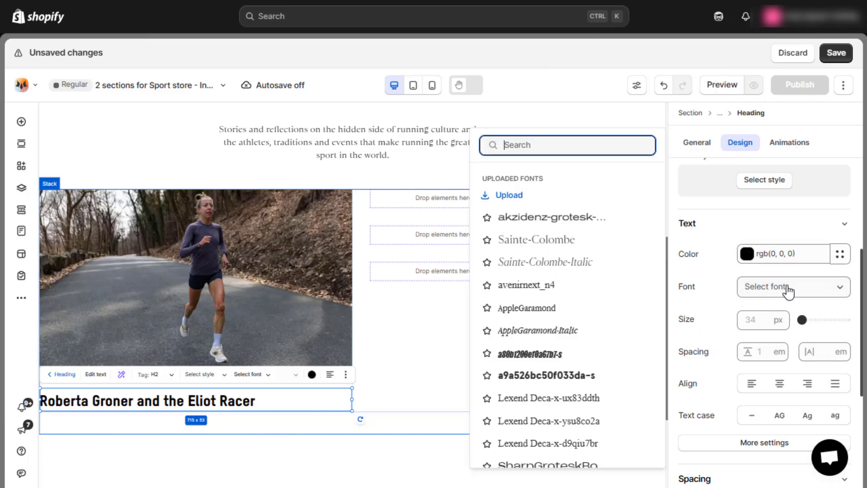
pyautogui.click(527, 240)
# Set the film title heading's font size to 24 px and its letter spacing to Denser.
pyautogui.click(762, 348)
pyautogui.write('24')
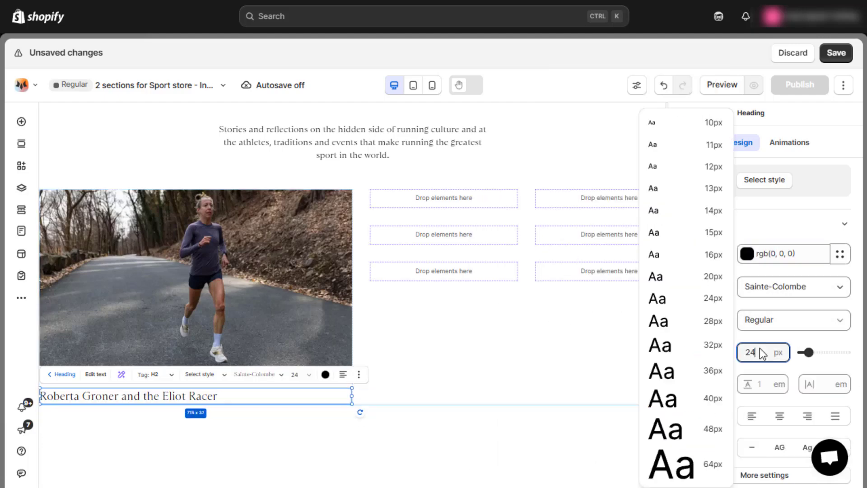
pyautogui.press('Return')
pyautogui.scroll(-2, 804, 335)
pyautogui.click(830, 324)
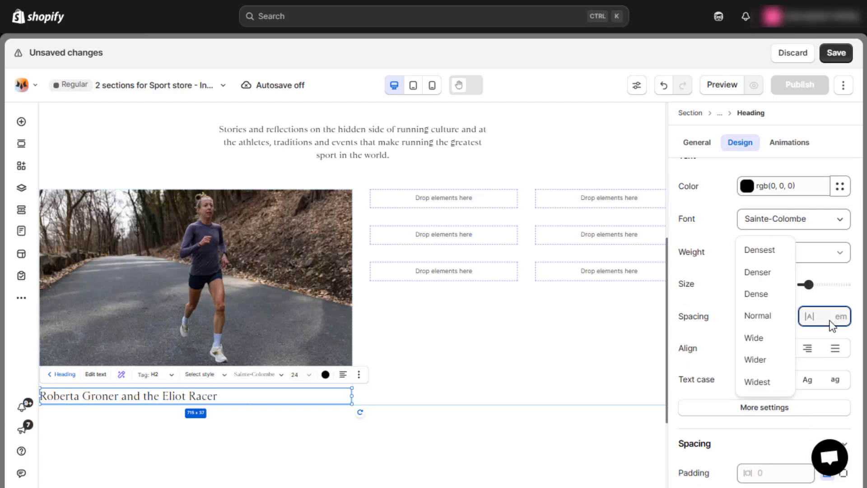
pyautogui.click(775, 277)
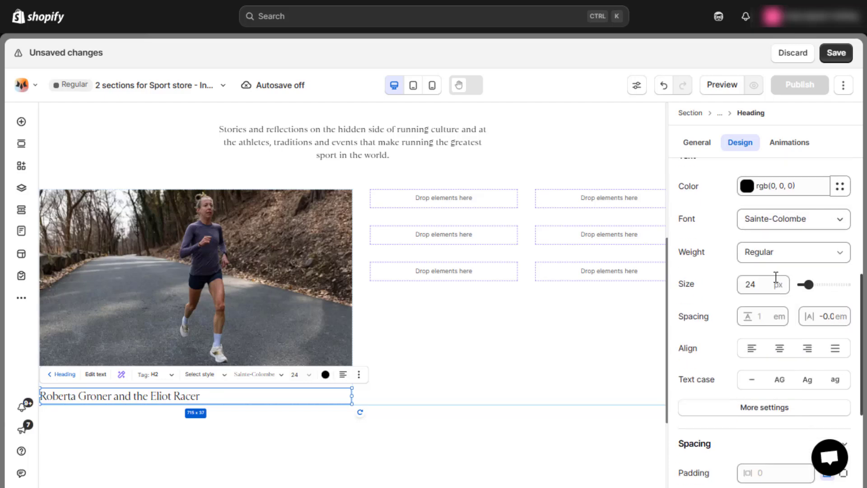
pyautogui.click(362, 337)
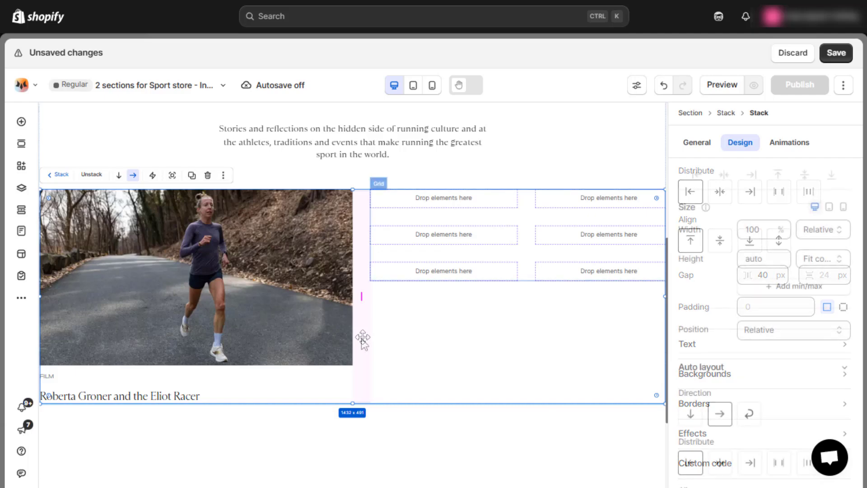
# Add a paragraph below the film title with the copied description beginning "What does running for the sake of running look like?".
pyautogui.click(21, 121)
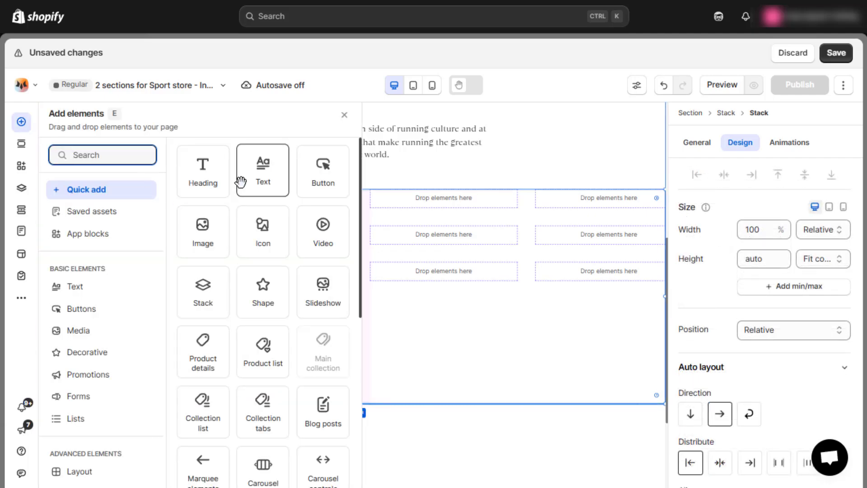
pyautogui.moveTo(242, 180); pyautogui.dragTo(122, 423)
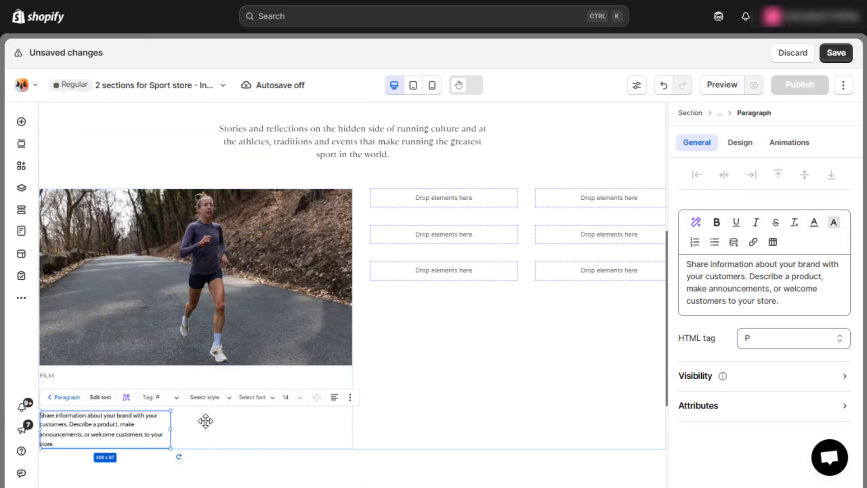
pyautogui.click(722, 286)
pyautogui.hotkey('ctrl', 'a')
pyautogui.write('What does running for the sake of running look like? For Roberta Groner, it looks like breaking American records as a masters runner, chasing...')
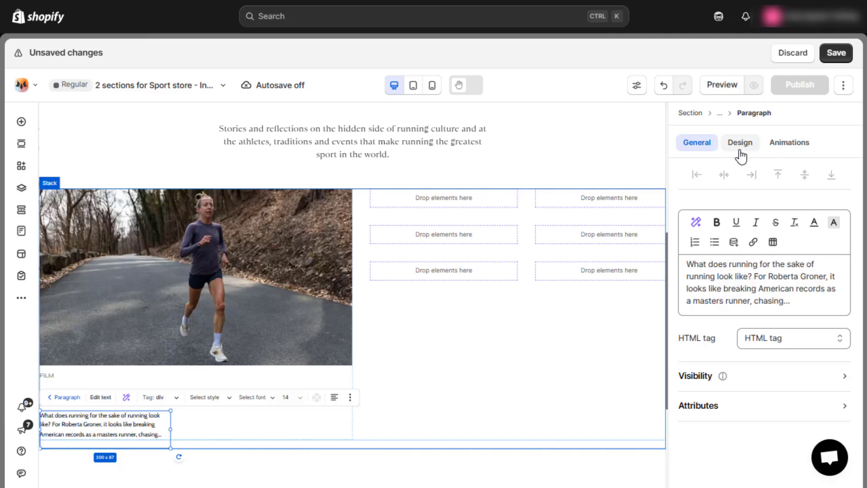
# Set the film description paragraph's width to 100% and limit its maximum width to 400 px.
pyautogui.click(741, 144)
pyautogui.click(759, 225)
pyautogui.write('100%')
pyautogui.press('Return')
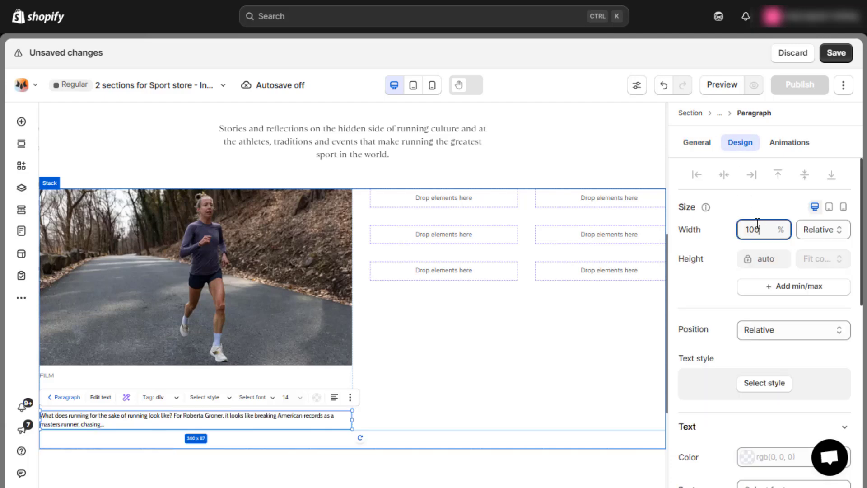
pyautogui.click(781, 289)
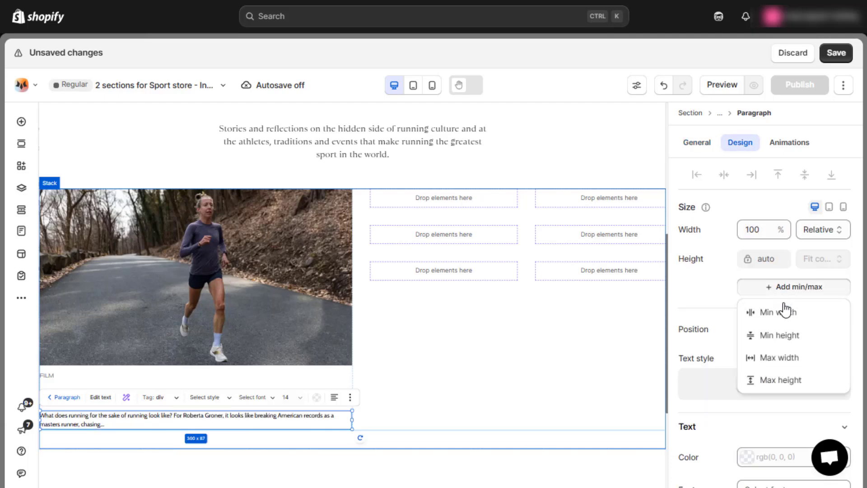
pyautogui.click(784, 358)
pyautogui.click(760, 288)
pyautogui.write('400px')
pyautogui.press('Return')
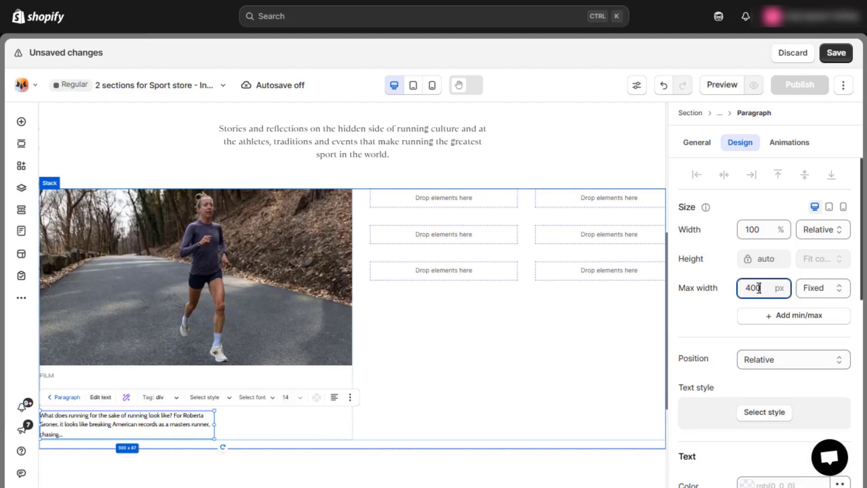
# Format the film description paragraph in black with the Sainte-Colombe font at 16 px.
pyautogui.scroll(-6, 726, 332)
pyautogui.click(768, 214)
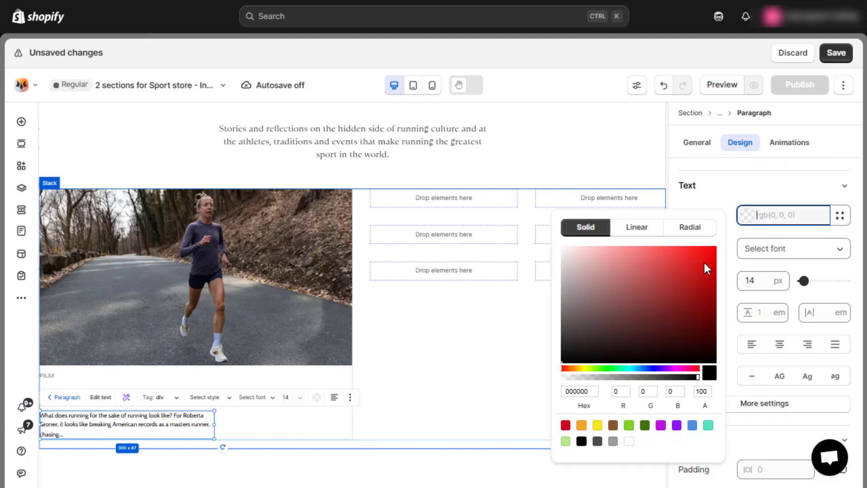
pyautogui.click(582, 442)
pyautogui.click(790, 250)
pyautogui.click(790, 250)
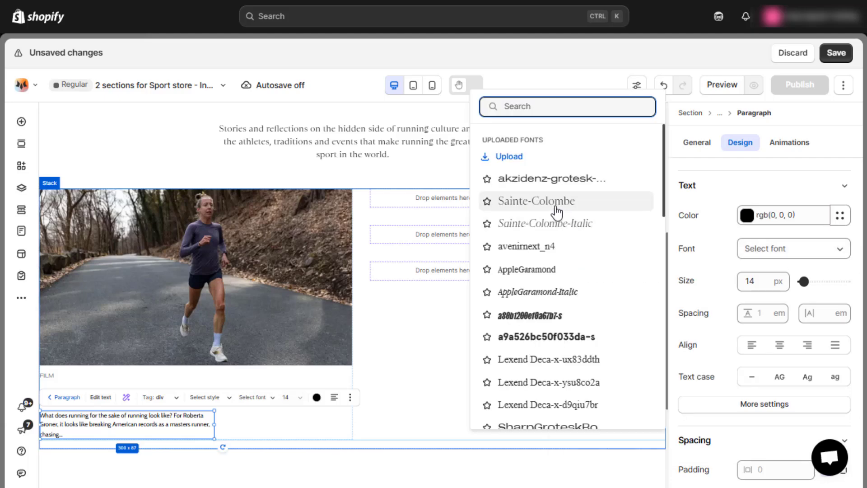
pyautogui.click(554, 203)
pyautogui.click(763, 313)
pyautogui.write('16')
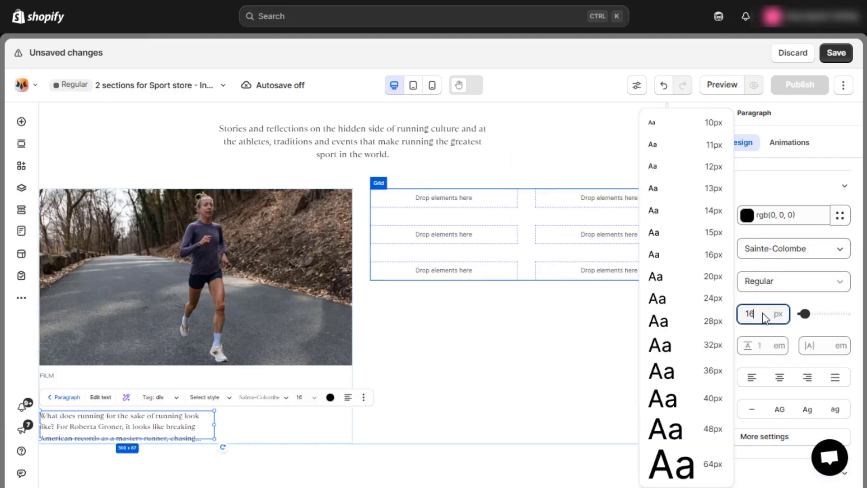
pyautogui.press('Return')
pyautogui.click(300, 385)
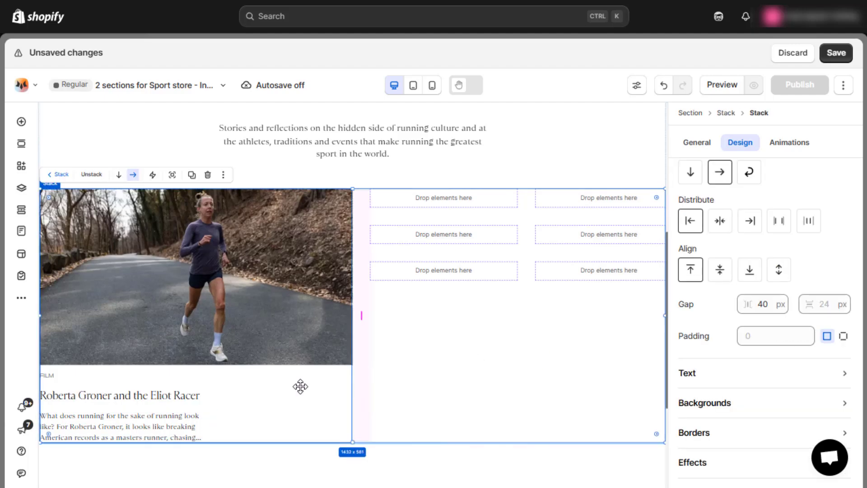
# Add an underlined text button below the film description, label it "Watch film", and link it to the YouTube video.
pyautogui.click(361, 386)
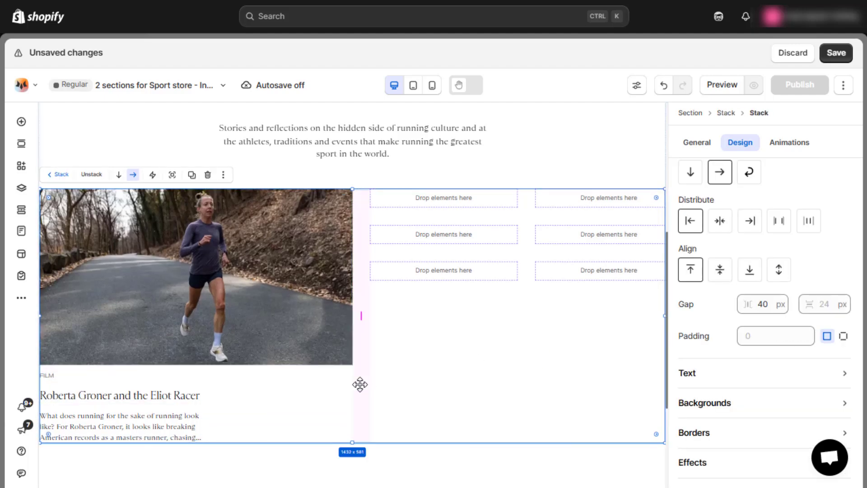
pyautogui.click(24, 125)
pyautogui.click(67, 310)
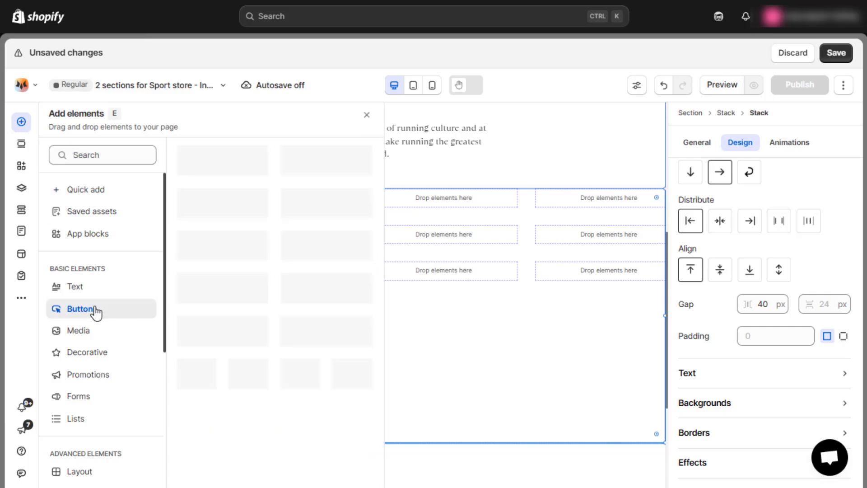
pyautogui.moveTo(338, 282); pyautogui.dragTo(124, 441)
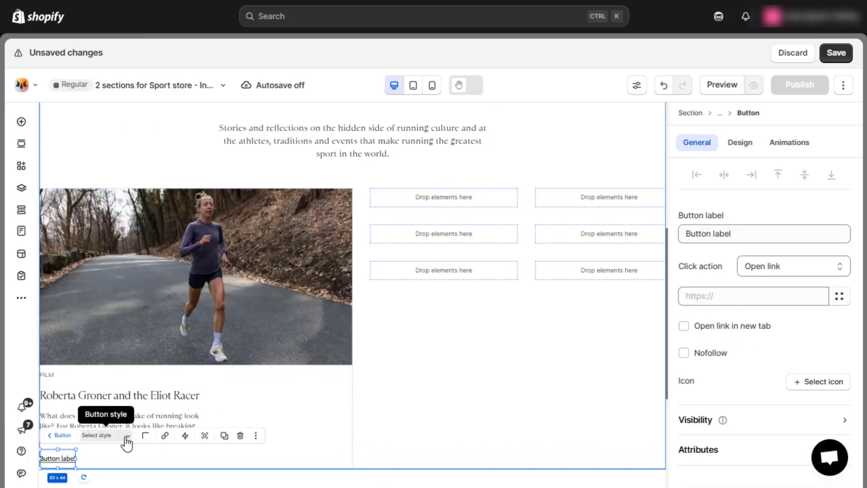
pyautogui.tripleClick(743, 233)
pyautogui.write('Watch film')
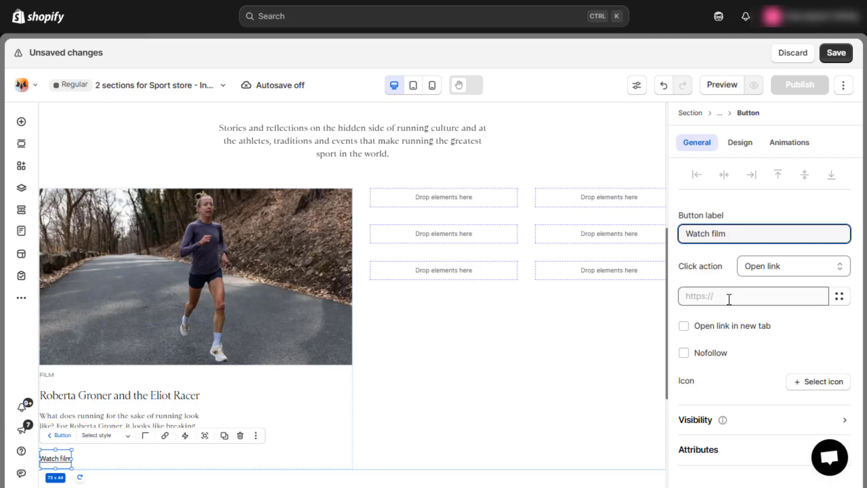
pyautogui.click(729, 299)
pyautogui.click(725, 284)
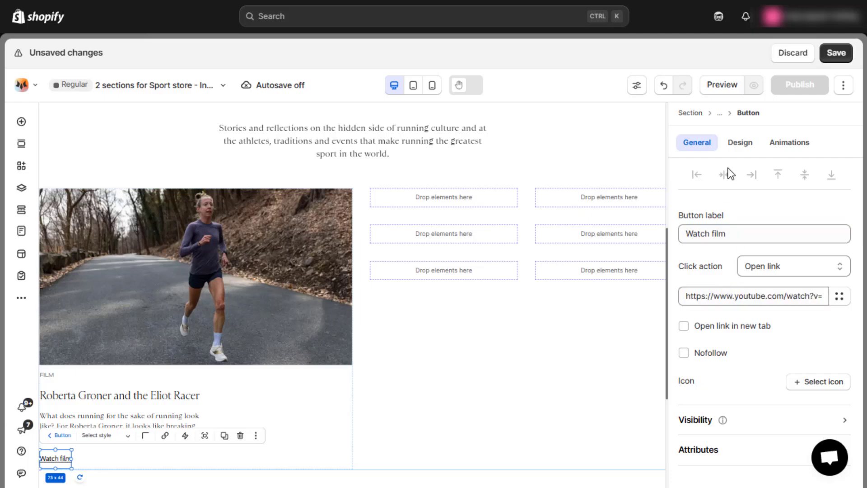
# Set the "Watch film" button's text color to #857151.
pyautogui.click(741, 146)
pyautogui.scroll(-5, 774, 284)
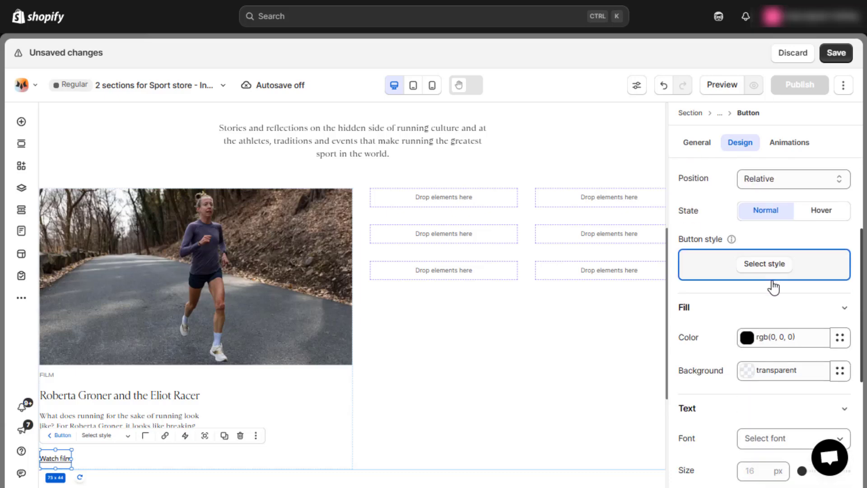
pyautogui.click(774, 284)
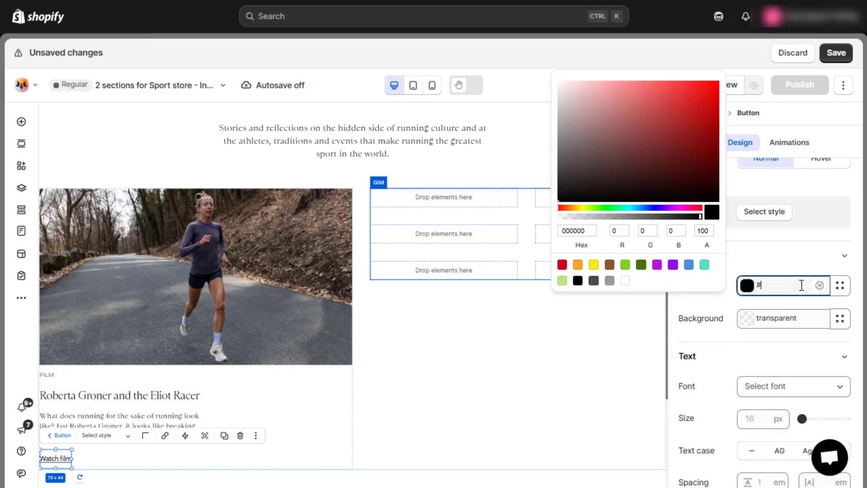
pyautogui.write('#857151')
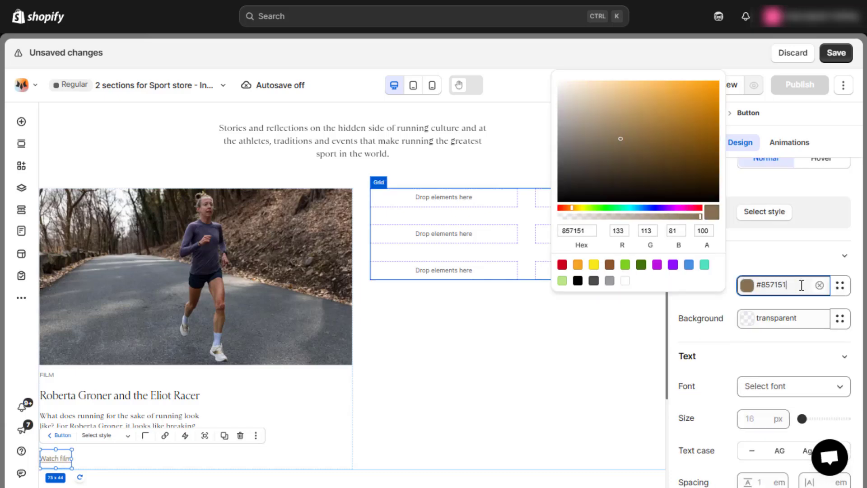
pyautogui.click(791, 264)
# Set the "Watch film" button's text to the akzidenz-grotesk font at 10 px in uppercase.
pyautogui.scroll(-3, 790, 264)
pyautogui.click(789, 254)
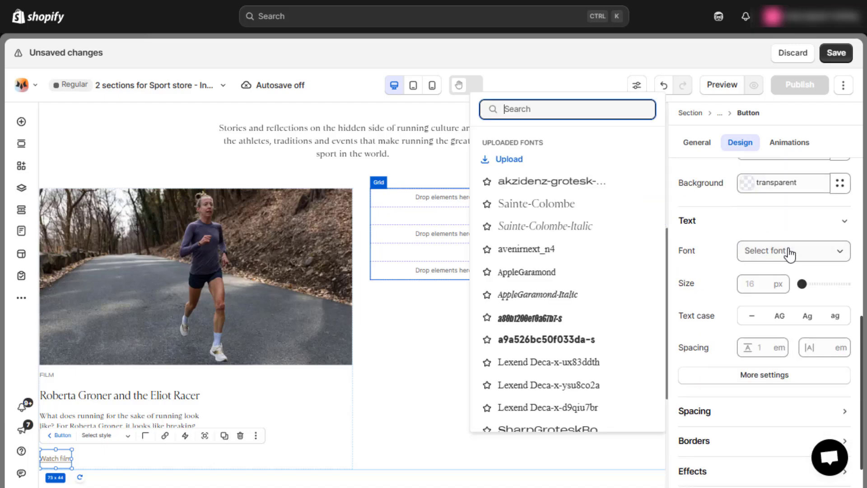
pyautogui.click(583, 182)
pyautogui.scroll(-2, 781, 286)
pyautogui.click(760, 256)
pyautogui.write('10')
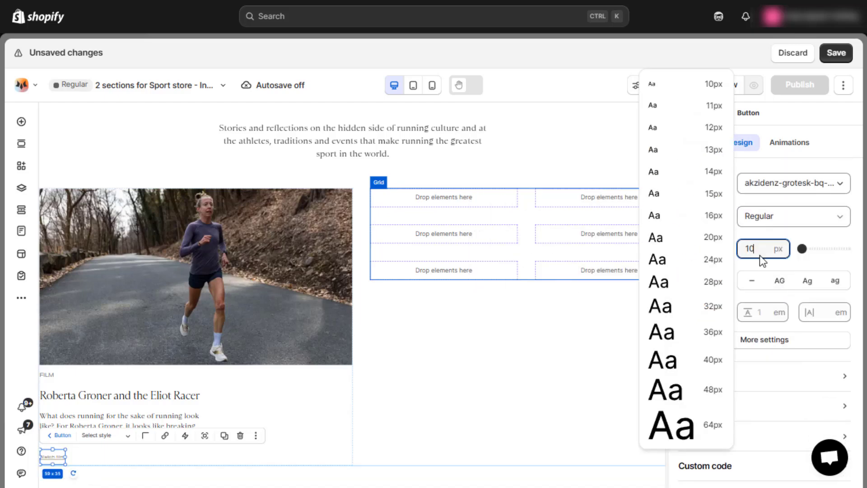
pyautogui.press('Return')
pyautogui.click(780, 281)
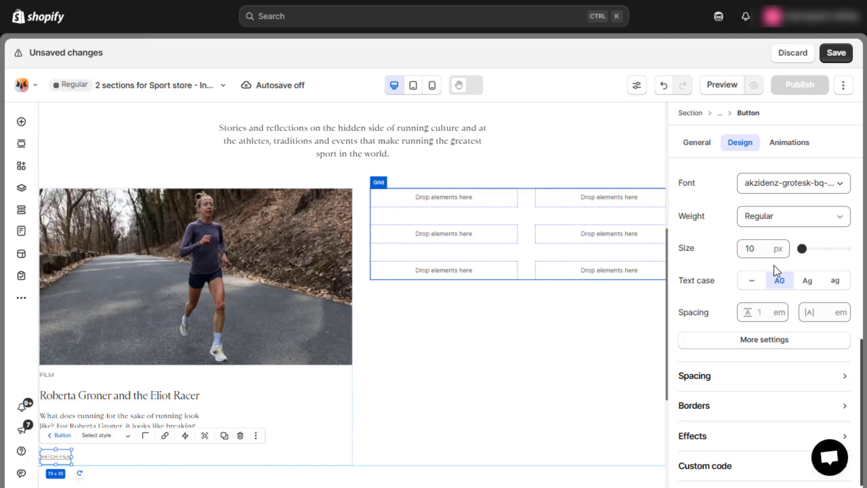
# Copy the film card stack into the grid's first cell and set the copy's width to 100%.
pyautogui.click(369, 377)
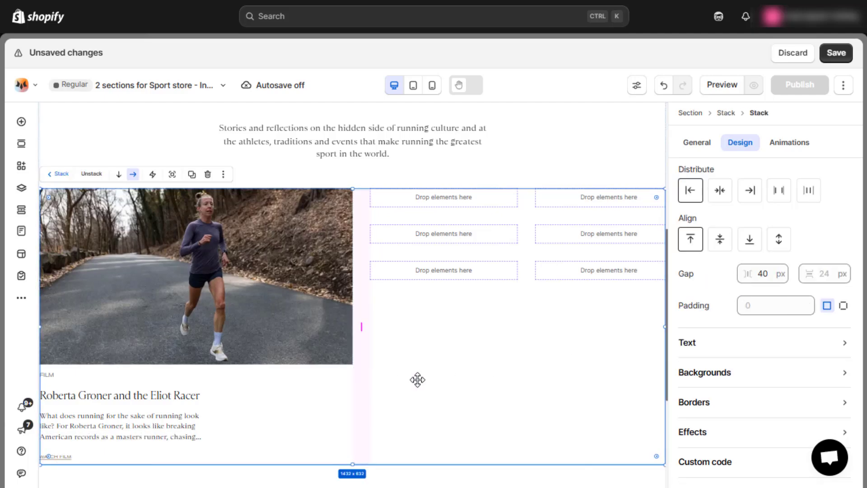
pyautogui.click(450, 379)
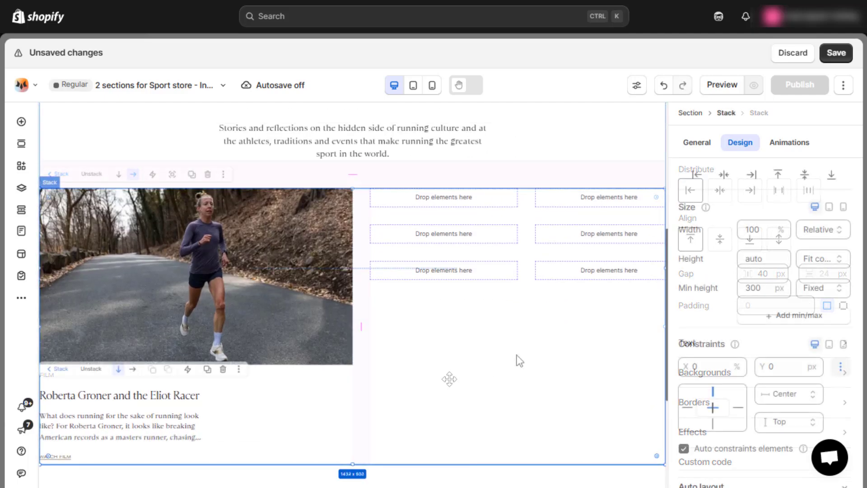
pyautogui.click(271, 396)
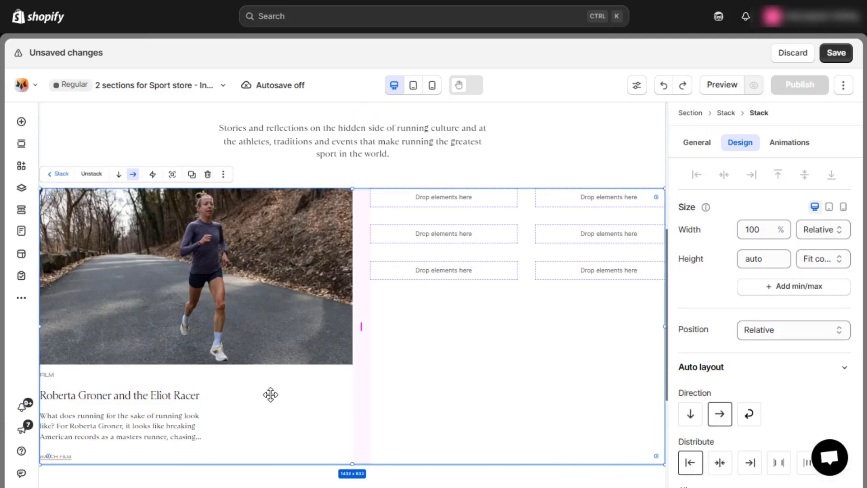
pyautogui.hotkey('ctrl', 'c')
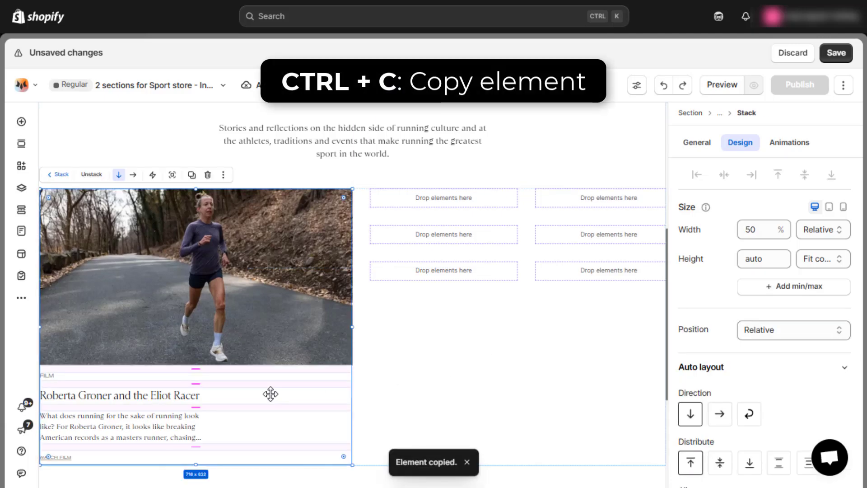
pyautogui.click(437, 201)
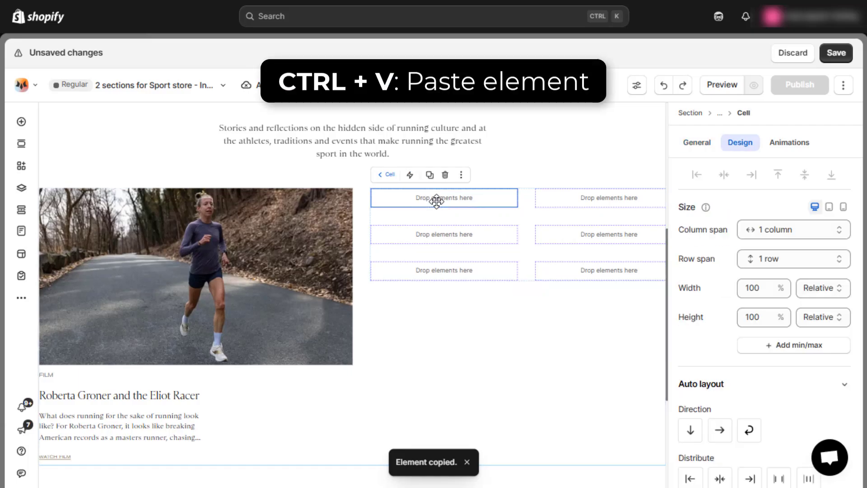
pyautogui.hotkey('ctrl', 'v')
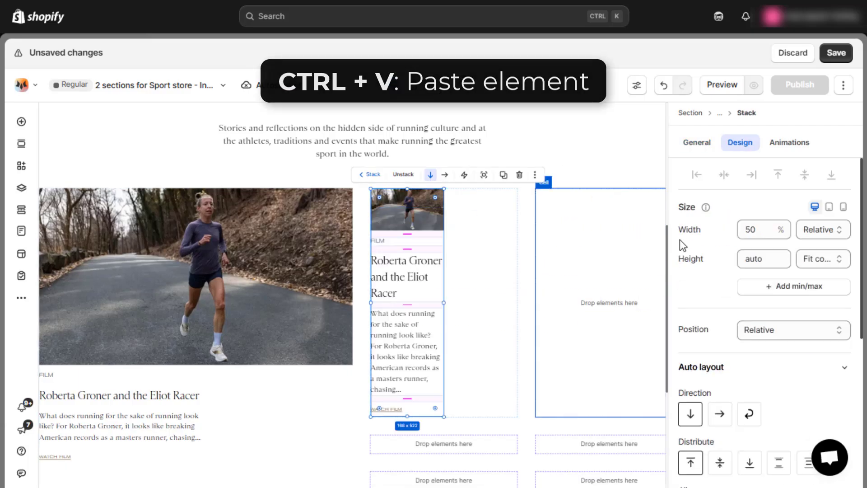
pyautogui.click(759, 231)
pyautogui.write('100%')
pyautogui.press('Return')
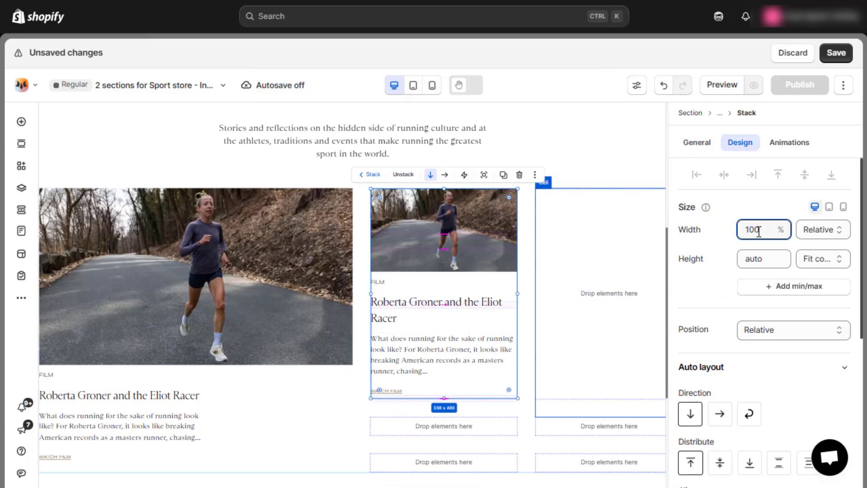
# Copy the full-width film card from the first grid cell into the five remaining empty cells.
pyautogui.click(571, 258)
pyautogui.click(476, 262)
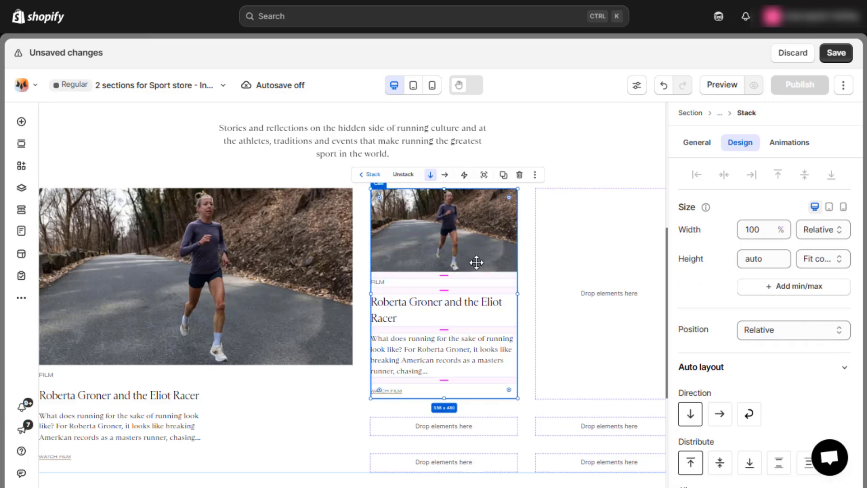
pyautogui.hotkey('ctrl', 'c')
pyautogui.click(622, 276)
pyautogui.hotkey('ctrl', 'v')
pyautogui.scroll(-2, 623, 277)
pyautogui.click(427, 333)
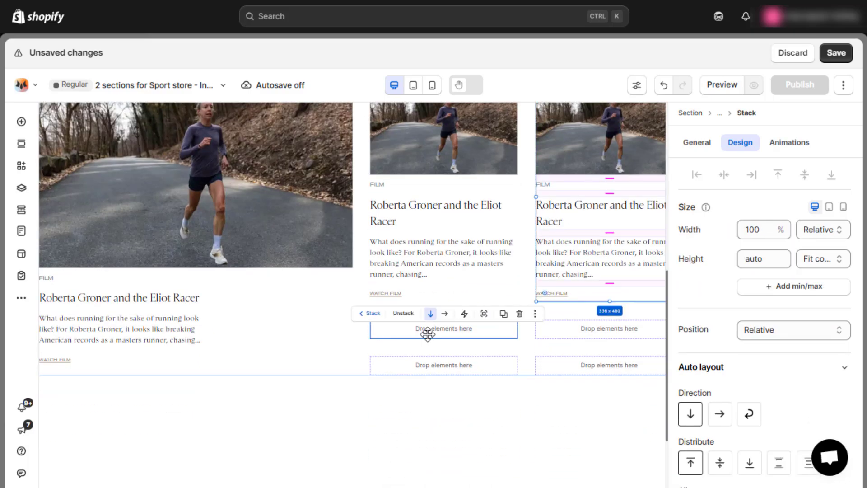
pyautogui.hotkey('ctrl', 'v')
pyautogui.click(581, 349)
pyautogui.hotkey('ctrl', 'v')
pyautogui.scroll(-2, 583, 348)
pyautogui.click(465, 361)
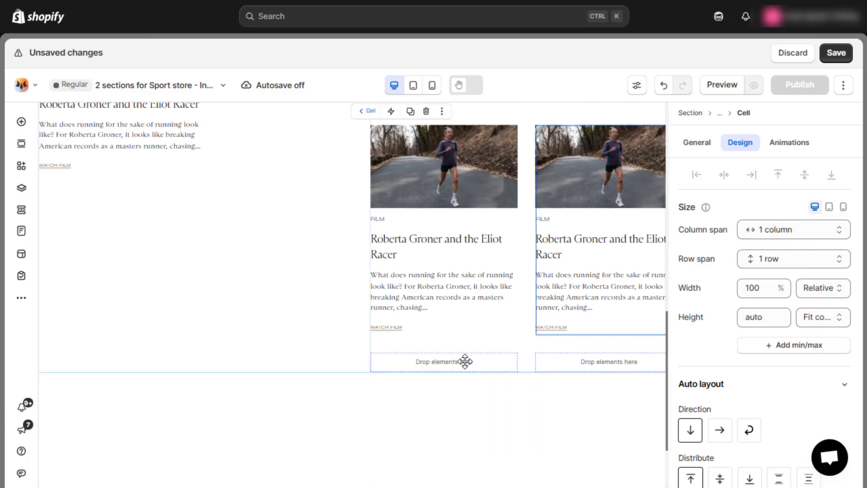
pyautogui.hotkey('ctrl', 'v')
pyautogui.click(584, 379)
pyautogui.hotkey('ctrl', 'v')
pyautogui.scroll(3, 585, 379)
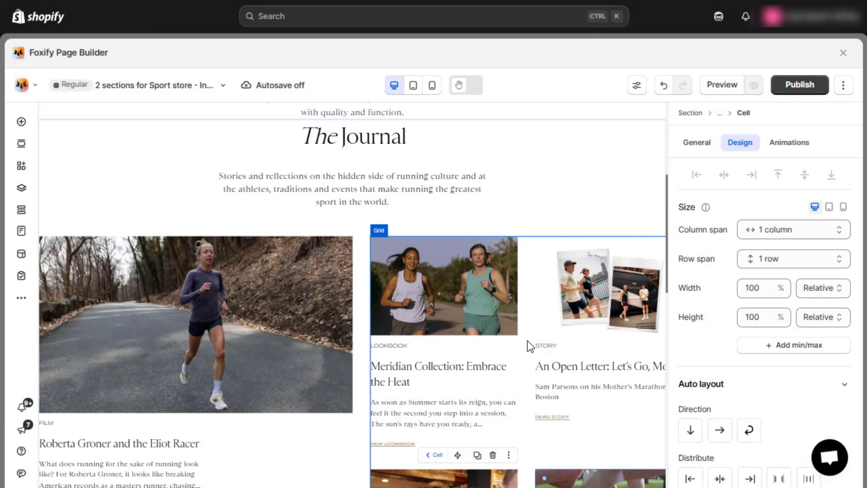
# Set the width type of the Journal article grid to Fill.
pyautogui.click(528, 341)
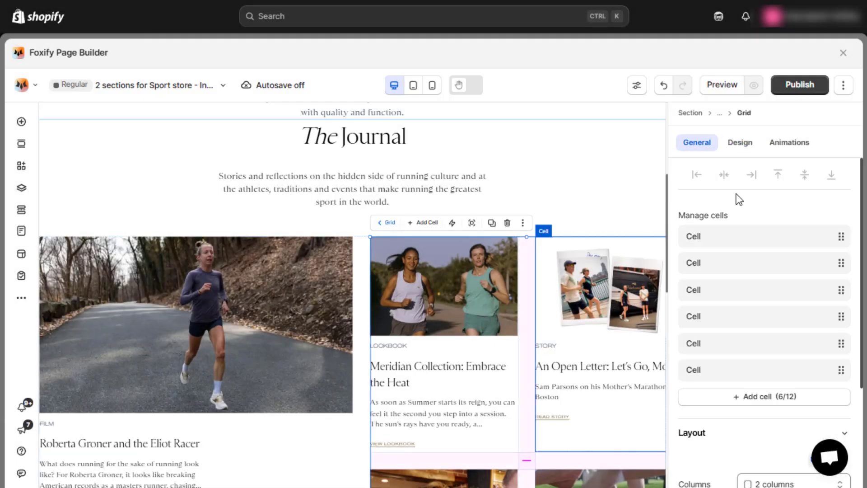
pyautogui.click(741, 142)
pyautogui.click(807, 228)
pyautogui.click(810, 296)
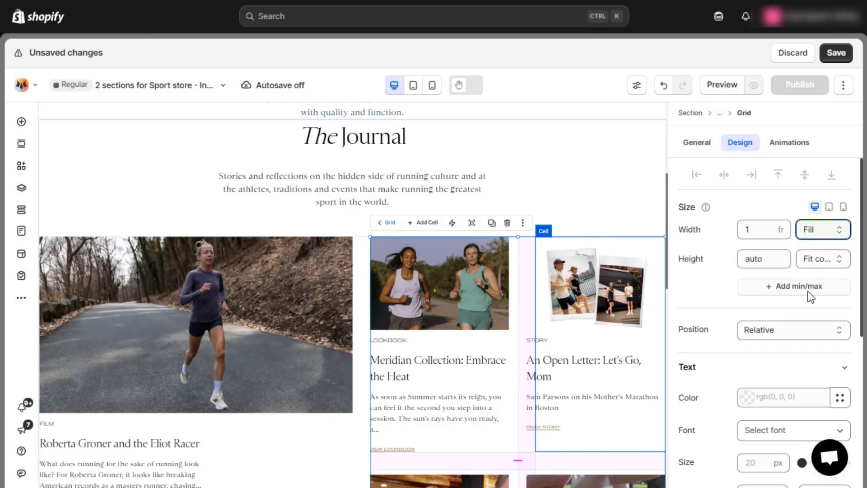
pyautogui.click(566, 224)
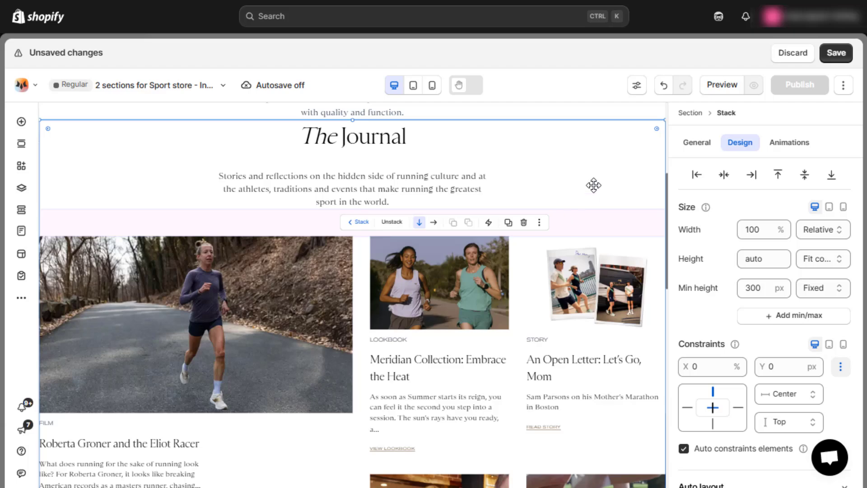
# Add an empty cell below the articles in the Journal grid and set its column span to 2 columns.
pyautogui.scroll(-8, 594, 186)
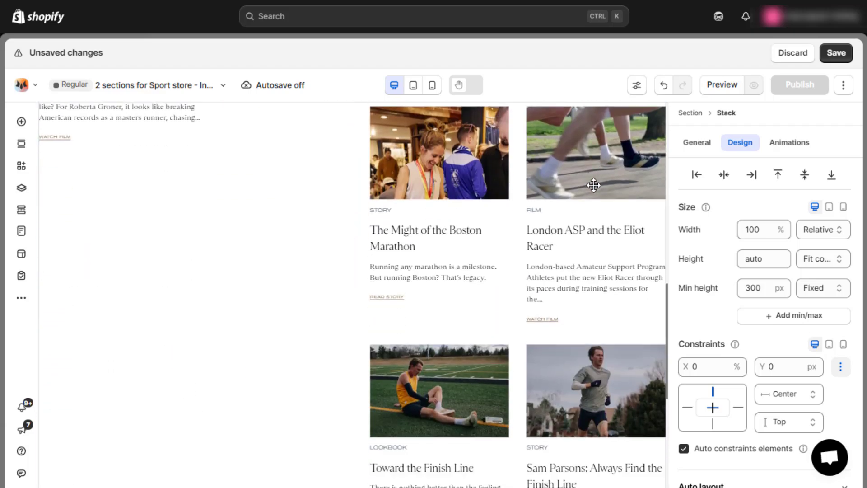
pyautogui.scroll(-3, 594, 185)
pyautogui.scroll(7, 594, 185)
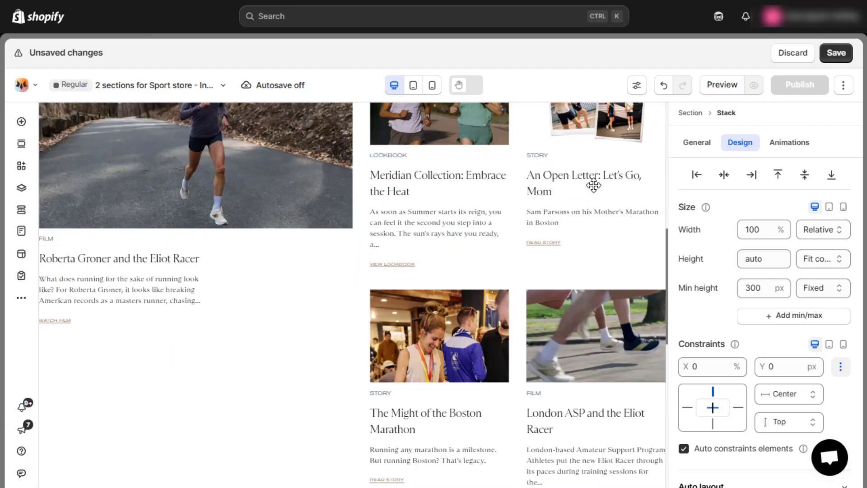
pyautogui.scroll(4, 593, 185)
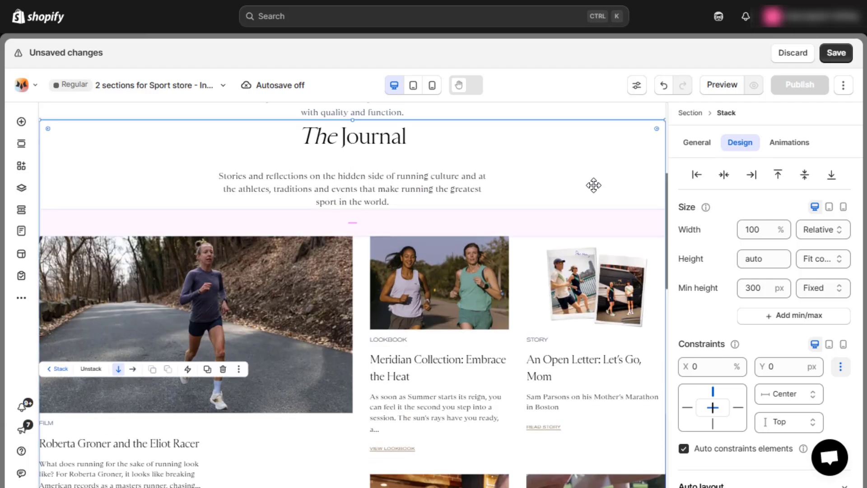
pyautogui.scroll(-13, 594, 185)
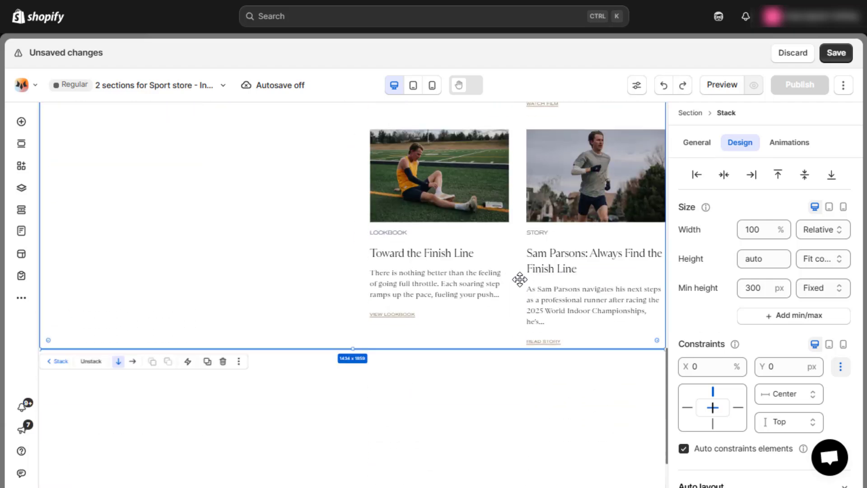
pyautogui.click(520, 275)
pyautogui.click(521, 272)
pyautogui.click(729, 396)
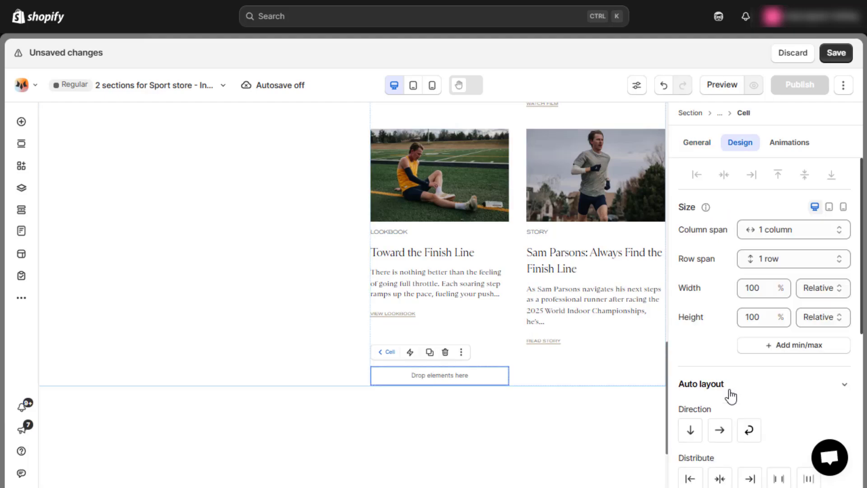
pyautogui.click(809, 232)
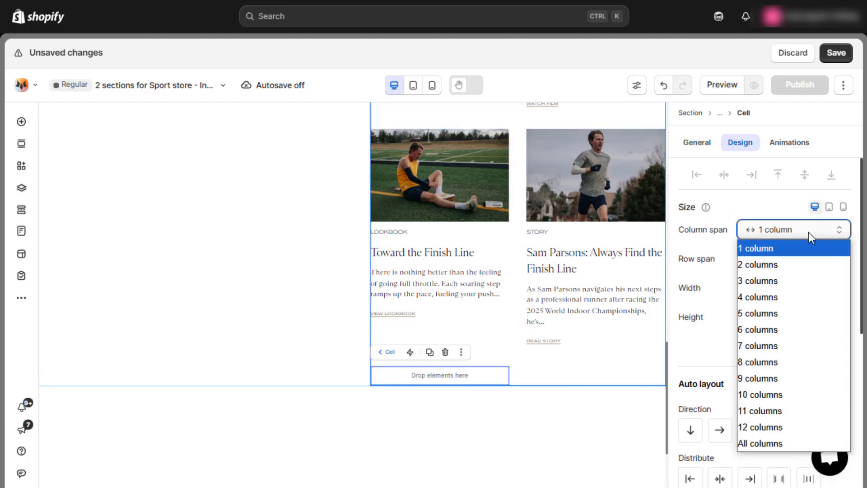
pyautogui.click(799, 262)
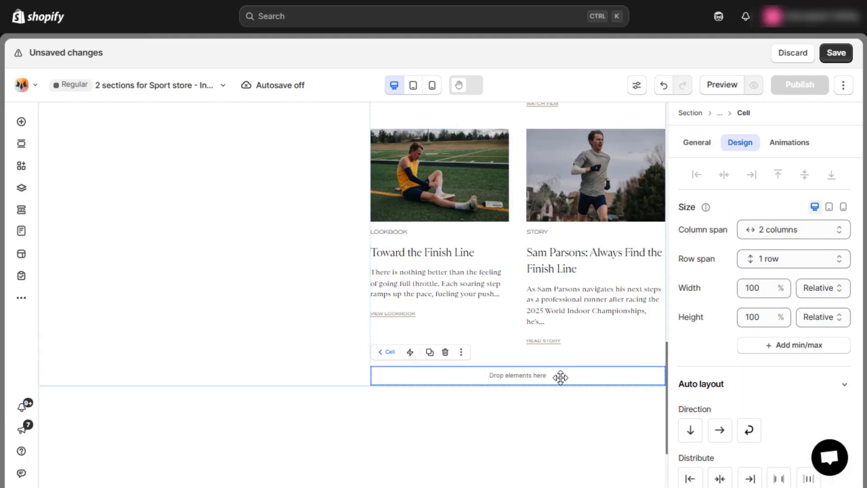
# Add a button element to the empty two-column cell and center it horizontally and vertically.
pyautogui.click(21, 122)
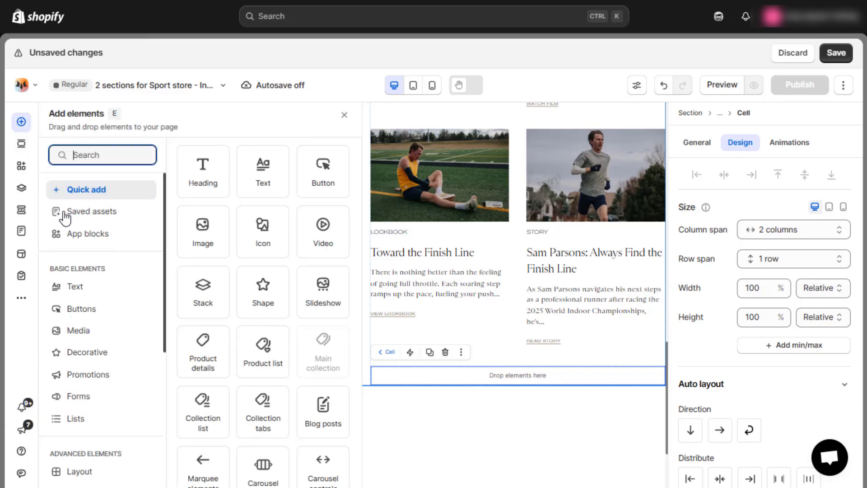
pyautogui.click(100, 312)
pyautogui.moveTo(318, 168); pyautogui.dragTo(501, 383)
pyautogui.click(504, 380)
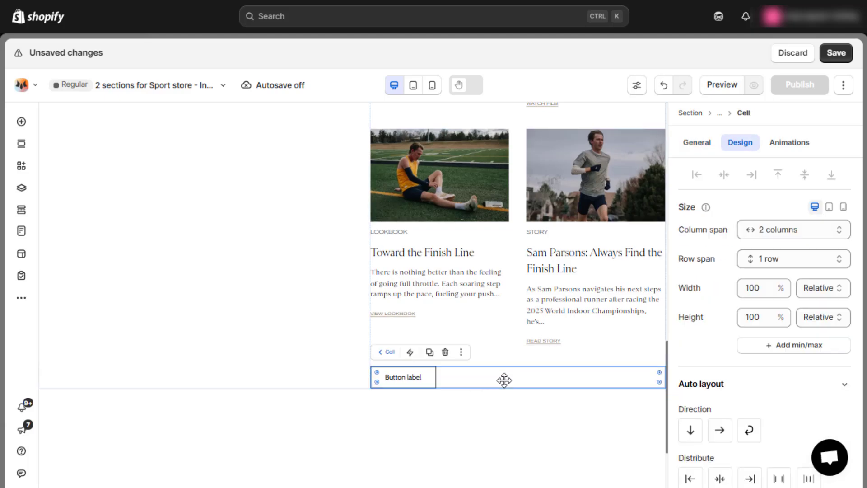
pyautogui.scroll(-3, 736, 396)
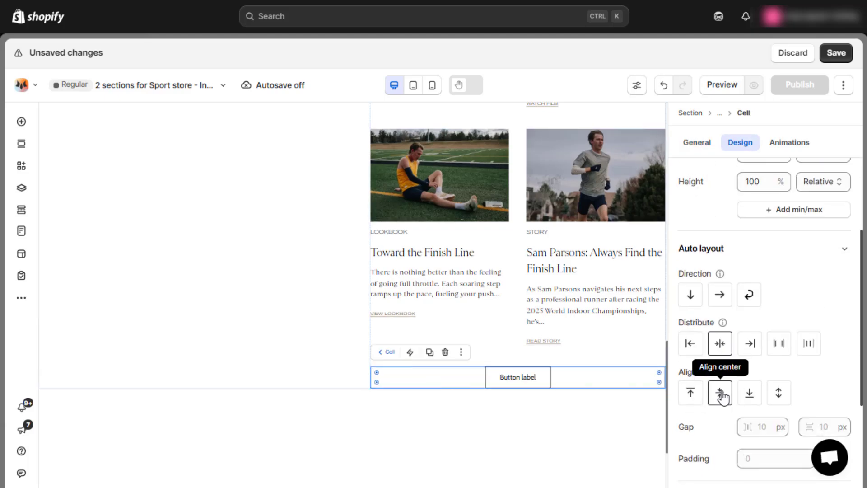
# Label the new button "More from the Journal" and paste the Tracksmith journal page URL as its link.
pyautogui.click(510, 382)
pyautogui.tripleClick(759, 230)
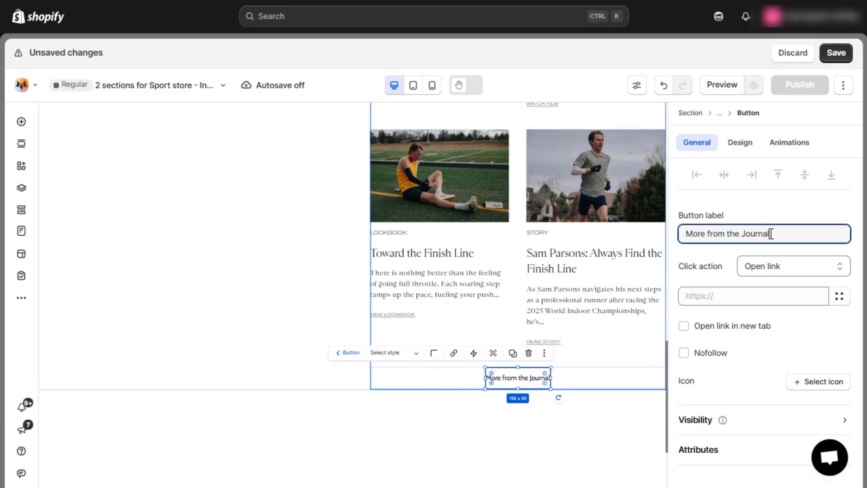
pyautogui.click(733, 294)
pyautogui.hotkey('ctrl', 'v')
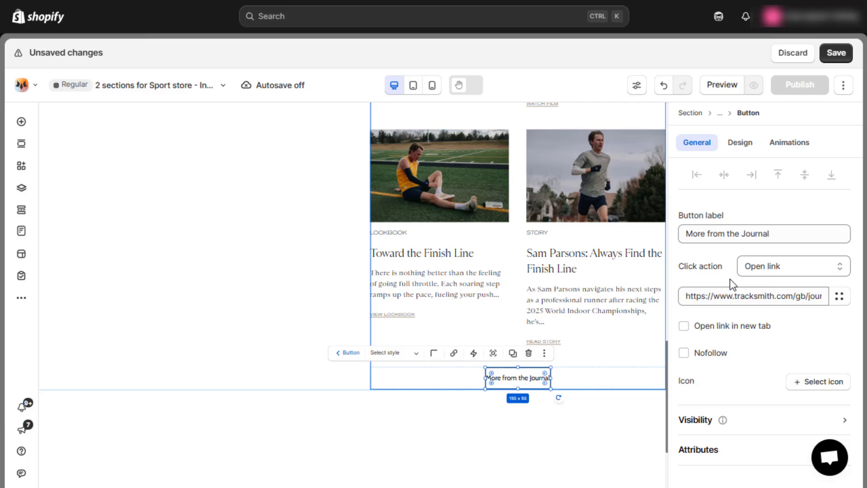
# Set the "More from the Journal" button's width and height to auto.
pyautogui.click(742, 152)
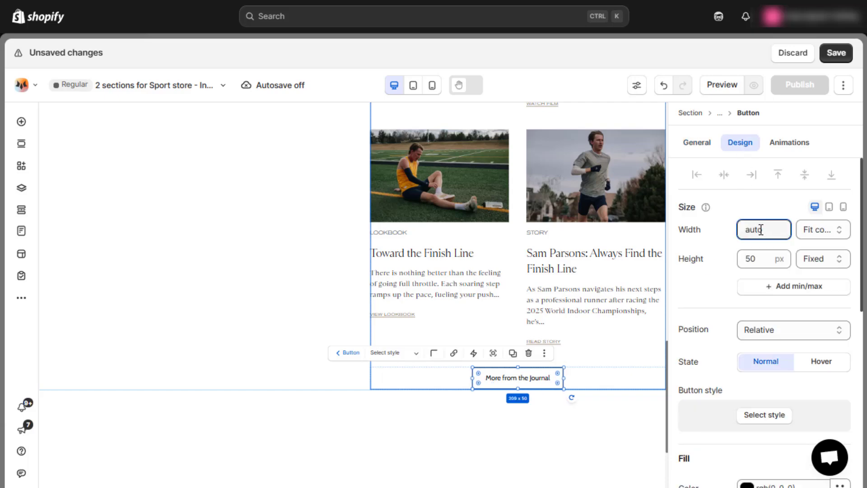
pyautogui.click(758, 260)
pyautogui.write('auto')
# Set the "More from the Journal" button's text color to #857151.
pyautogui.scroll(-5, 758, 262)
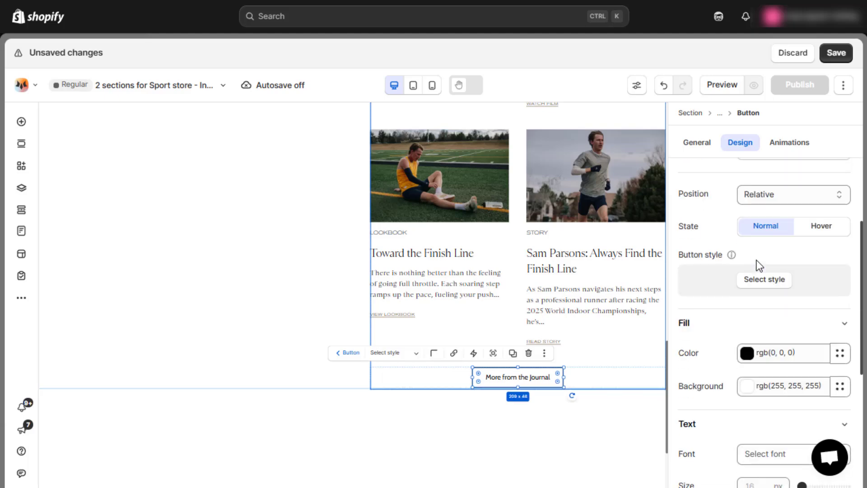
pyautogui.click(793, 286)
pyautogui.click(793, 287)
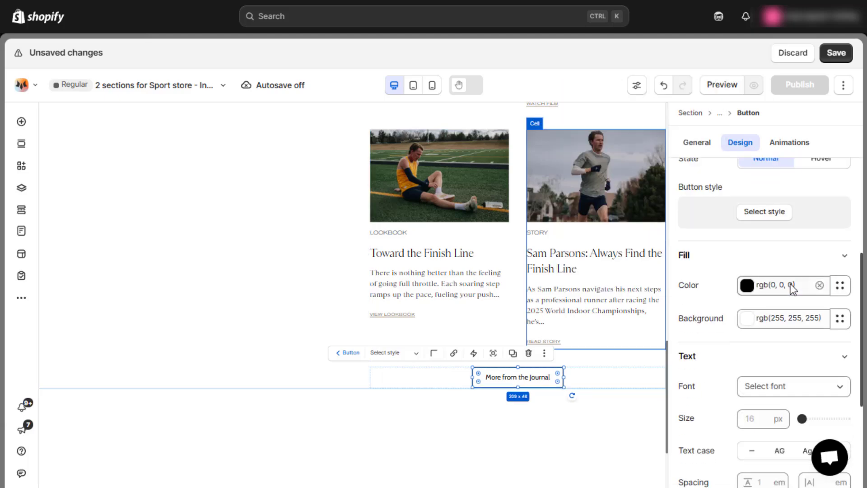
pyautogui.click(793, 287)
pyautogui.hotkey('ctrl', 'a')
pyautogui.write('#857151')
pyautogui.click(790, 269)
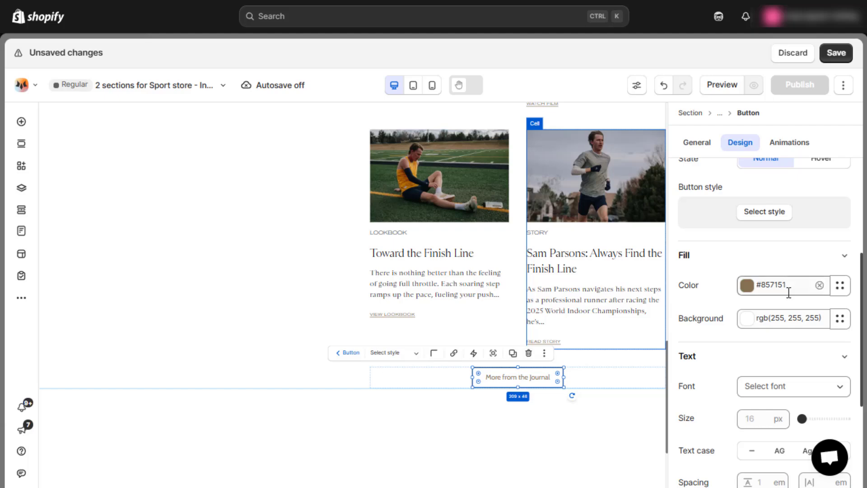
# Set the "More from the Journal" button's text to the akzidenz-grotesk font at 12 px.
pyautogui.scroll(-2, 793, 315)
pyautogui.click(792, 316)
pyautogui.click(635, 235)
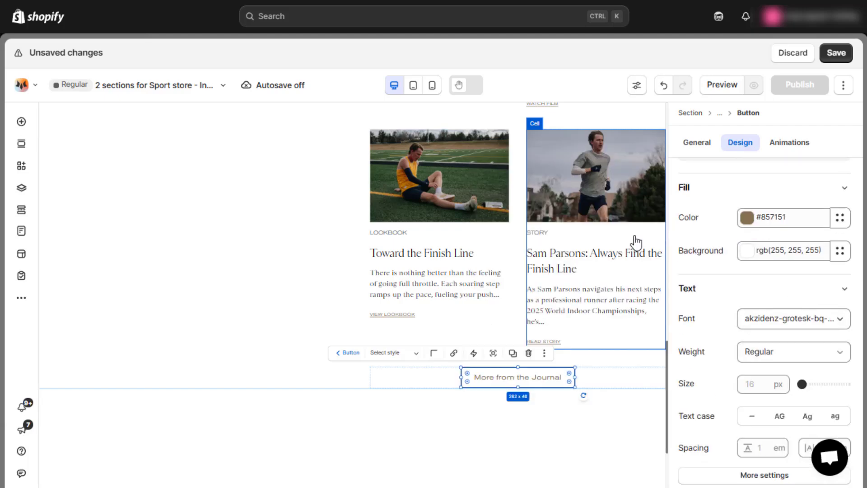
pyautogui.click(763, 380)
pyautogui.write('12')
pyautogui.press('Return')
# Make the "More from the Journal" button's text uppercase with Relaxed line spacing.
pyautogui.scroll(-2, 760, 370)
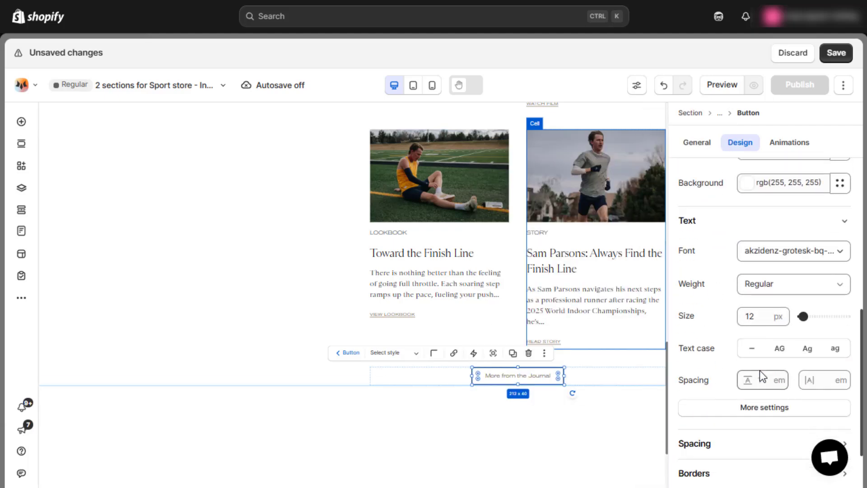
pyautogui.click(776, 350)
pyautogui.click(766, 378)
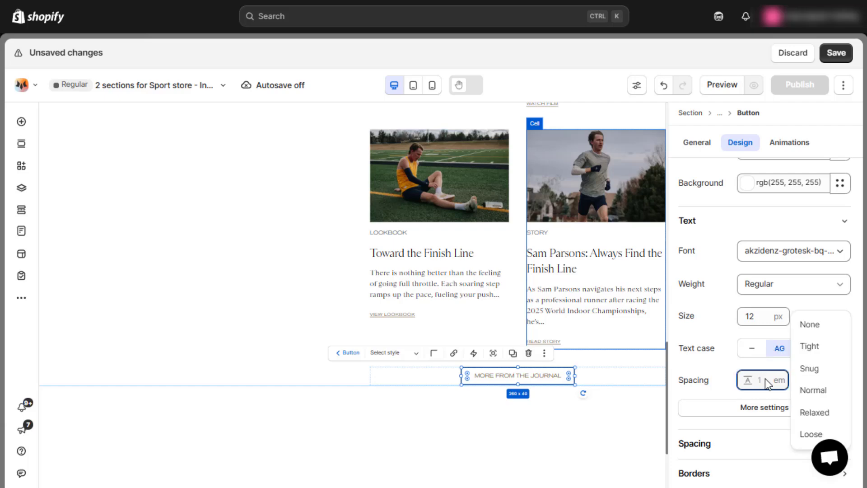
pyautogui.click(816, 410)
# Set the "More from the Journal" button's border color to #857151.
pyautogui.scroll(-3, 795, 398)
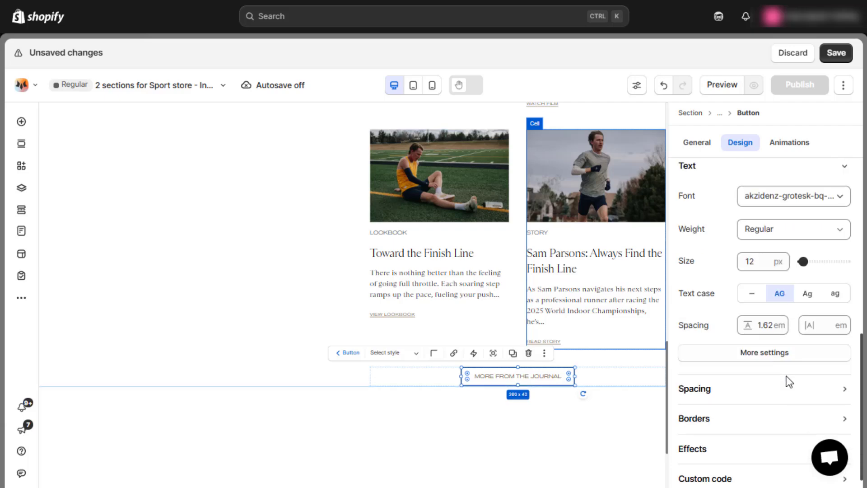
pyautogui.click(768, 406)
pyautogui.scroll(-3, 766, 390)
pyautogui.click(777, 343)
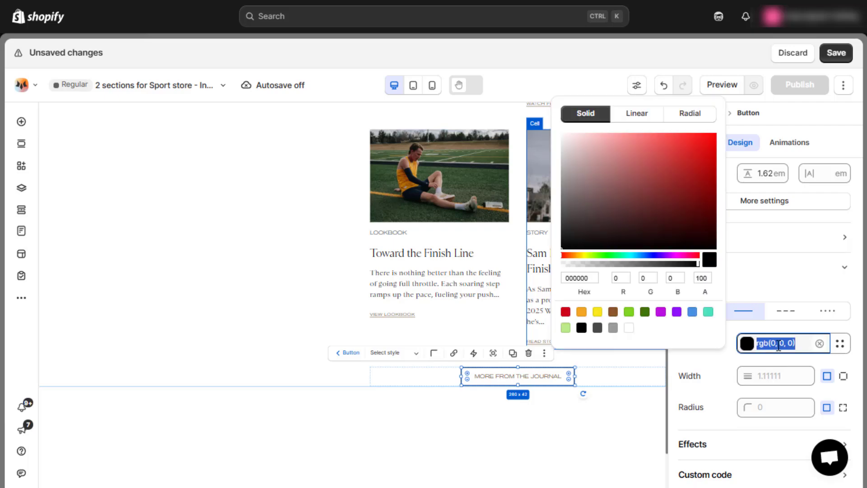
pyautogui.write('#857151')
# Set the "More from the Journal" button's right and left padding to 36 px each.
pyautogui.scroll(3, 782, 332)
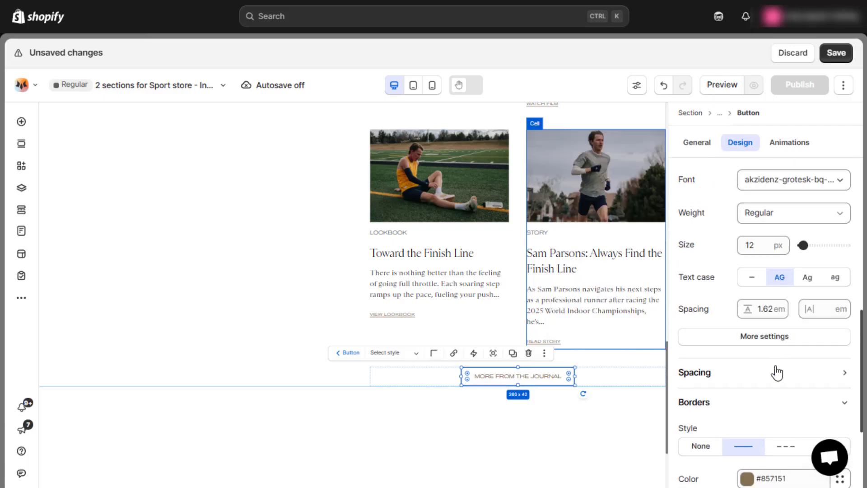
pyautogui.click(777, 373)
pyautogui.click(843, 335)
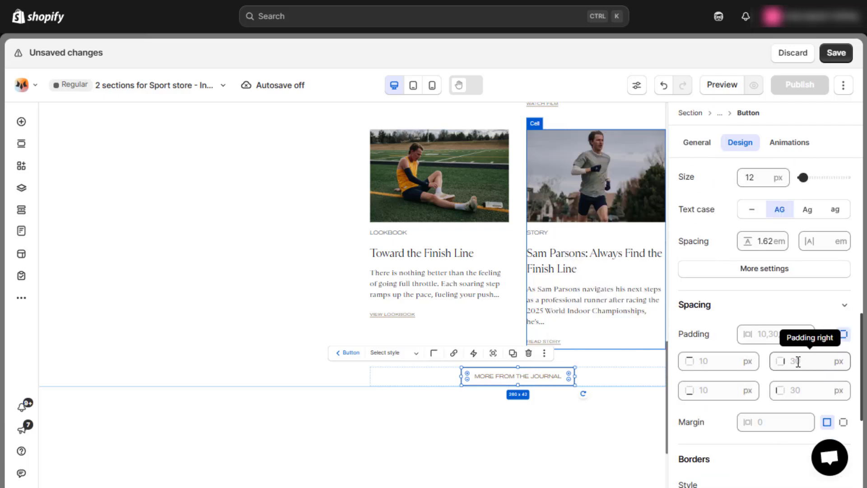
pyautogui.click(798, 361)
pyautogui.write('36')
pyautogui.click(809, 391)
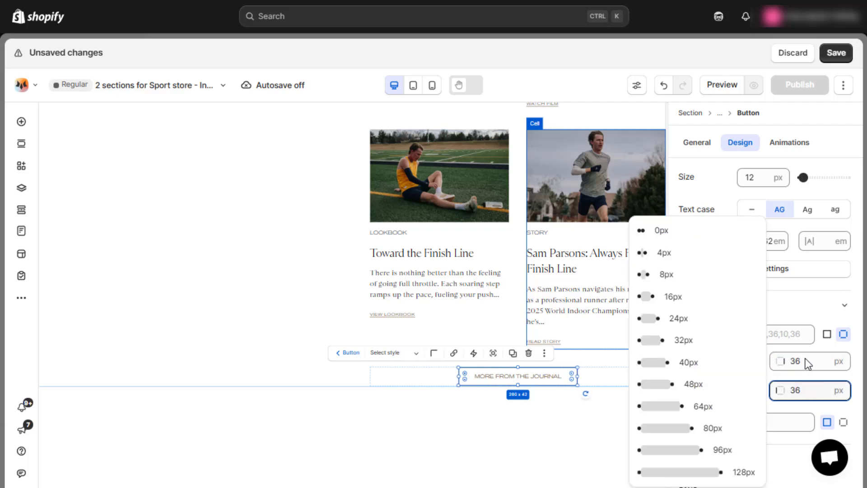
pyautogui.click(794, 320)
pyautogui.click(796, 316)
# Set the "More from the Journal" button's hover-state background color to #857151.
pyautogui.scroll(9, 796, 323)
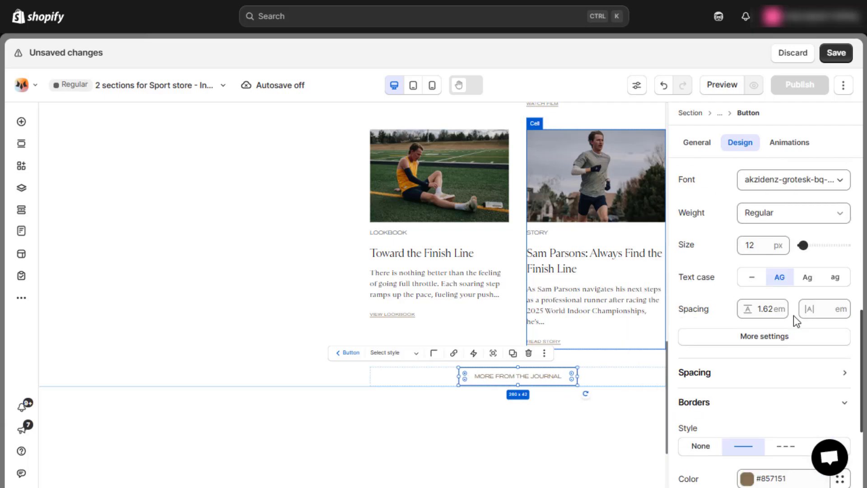
pyautogui.click(818, 297)
pyautogui.scroll(-2, 792, 341)
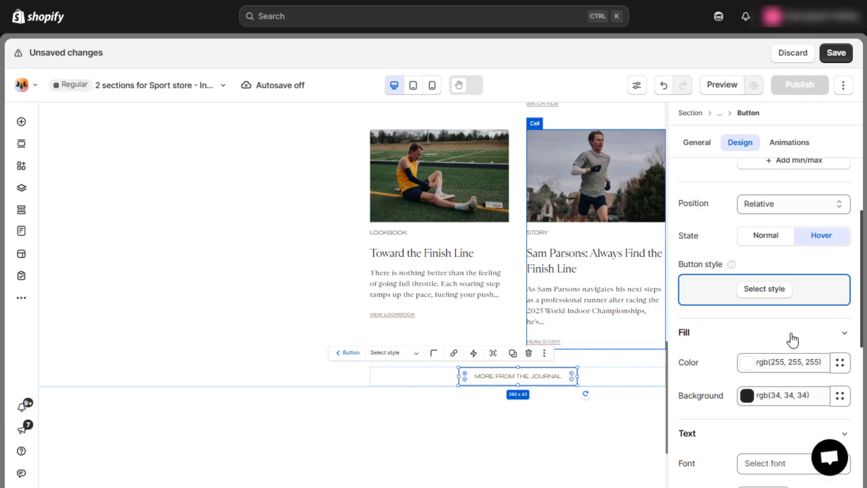
pyautogui.tripleClick(780, 380)
pyautogui.write('#857151')
pyautogui.press('Return')
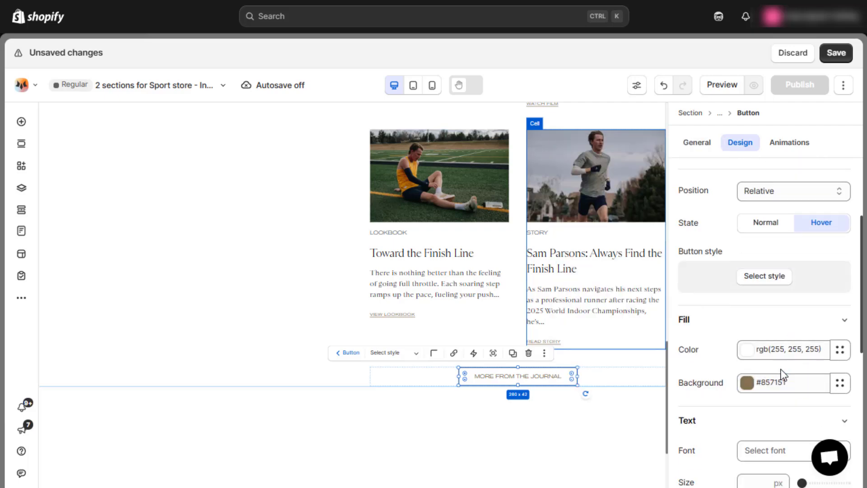
# Change the position of the large film card stack beside the Journal article grid to Sticky.
pyautogui.click(610, 356)
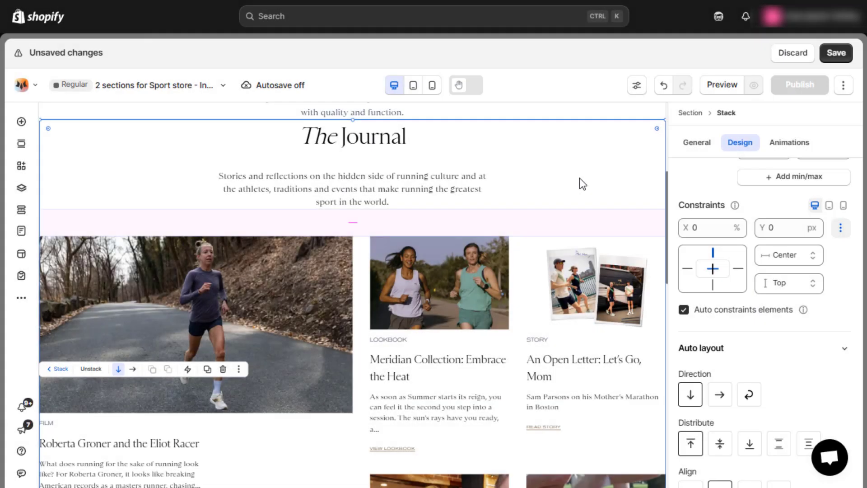
pyautogui.click(296, 295)
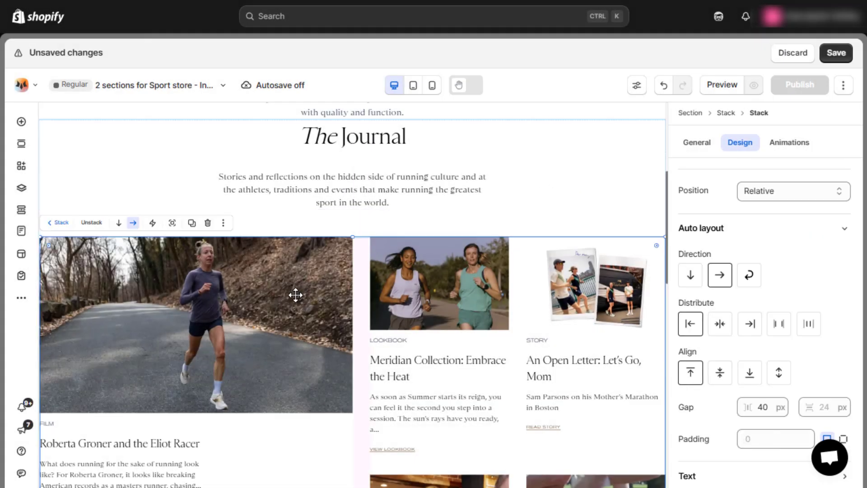
pyautogui.click(296, 295)
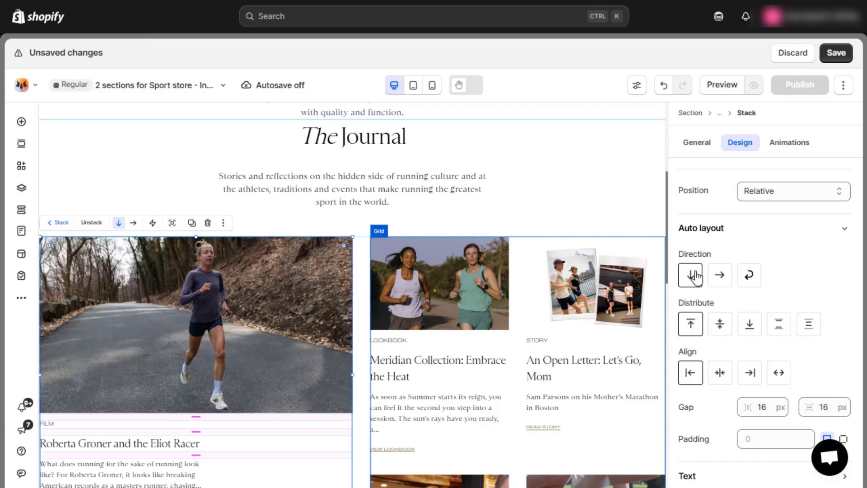
pyautogui.scroll(3, 745, 247)
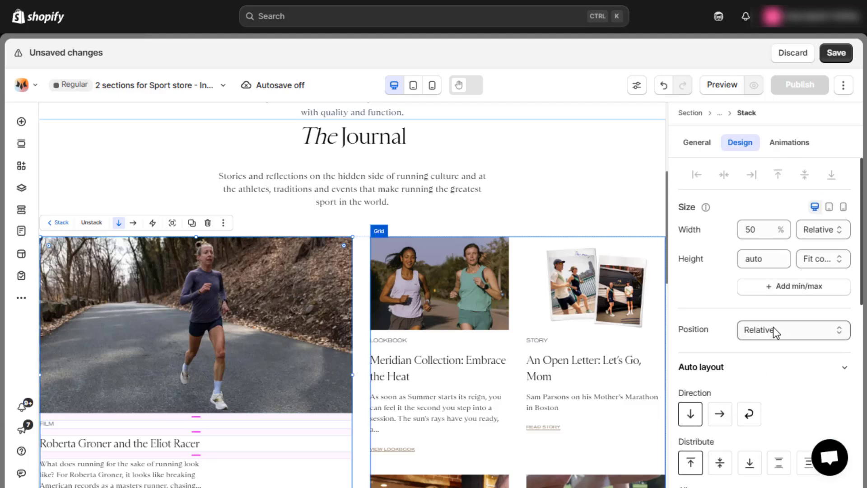
pyautogui.click(773, 327)
pyautogui.click(775, 379)
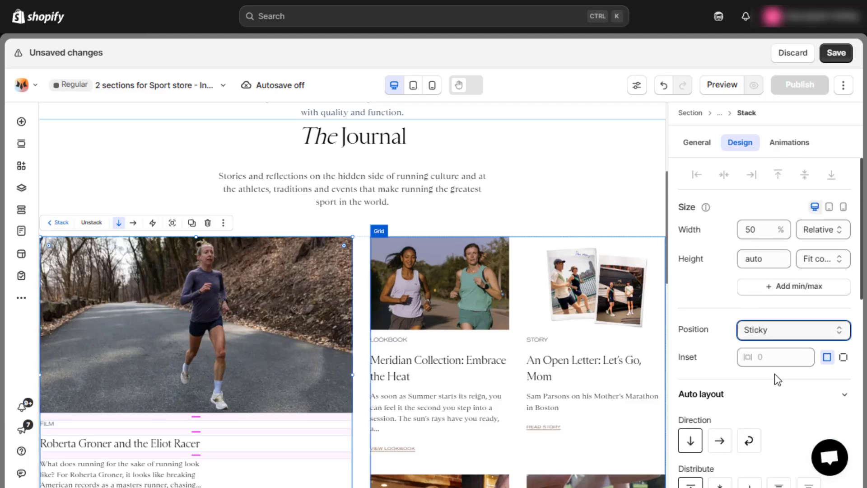
# Give the sticky film card stack individual inset values, with a top inset of 10 px.
pyautogui.click(844, 357)
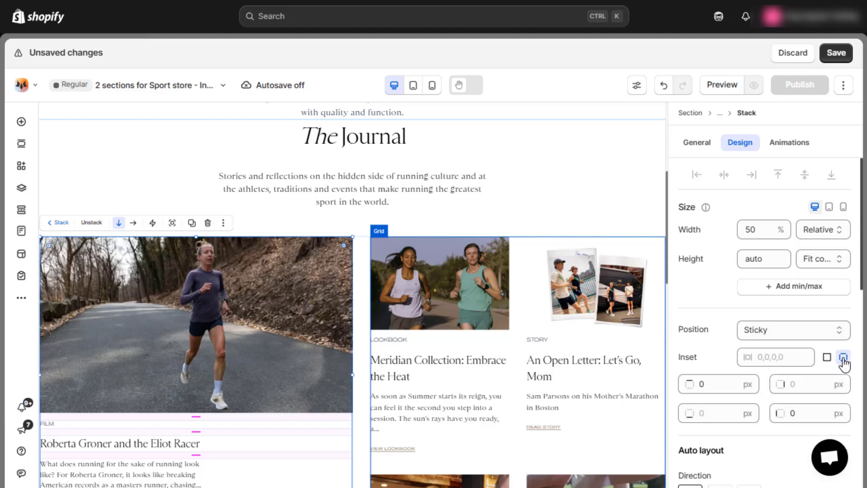
pyautogui.click(727, 383)
pyautogui.write('10')
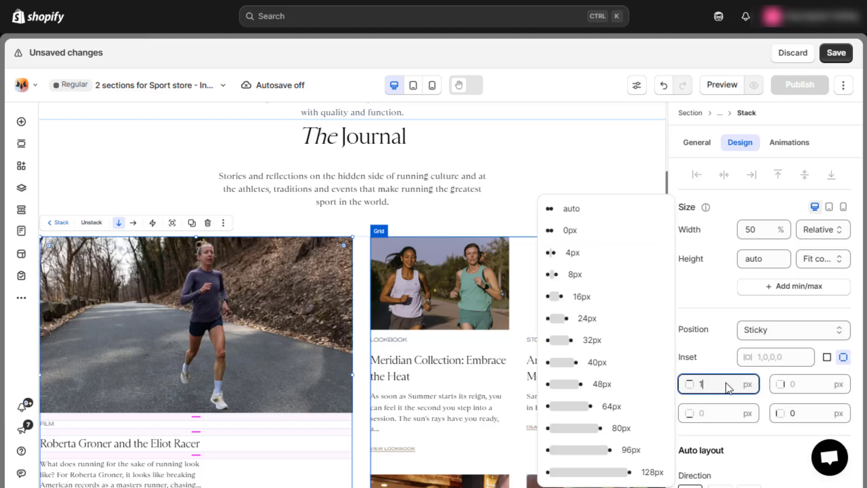
pyautogui.click(728, 363)
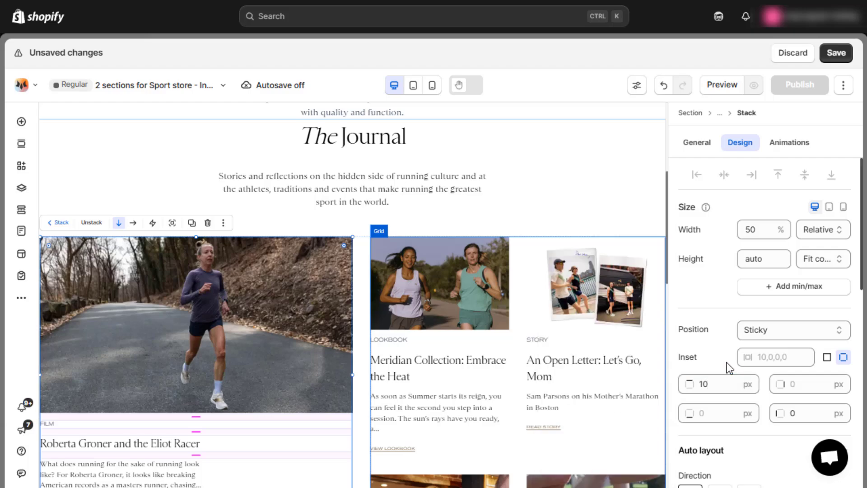
# Examine how the sticky film card stack behaves beside the Journal article grid in the desktop layout.
pyautogui.scroll(-2, 503, 221)
pyautogui.scroll(-10, 503, 221)
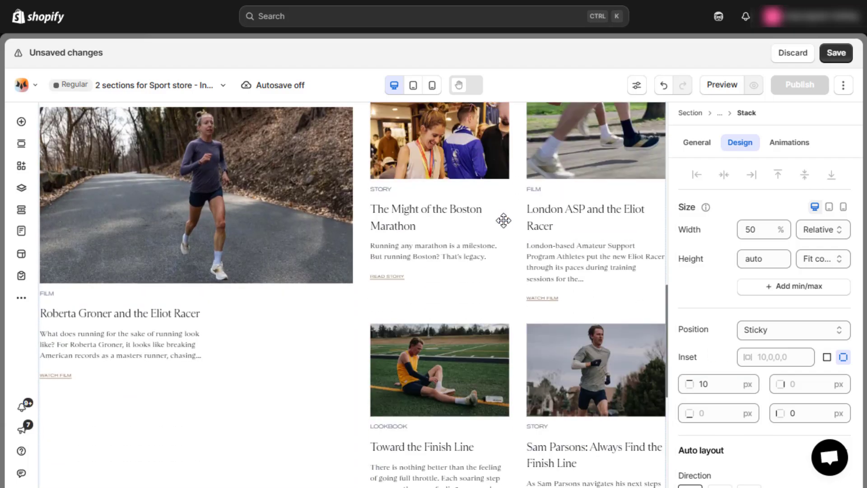
pyautogui.scroll(4, 503, 221)
pyautogui.scroll(8, 504, 220)
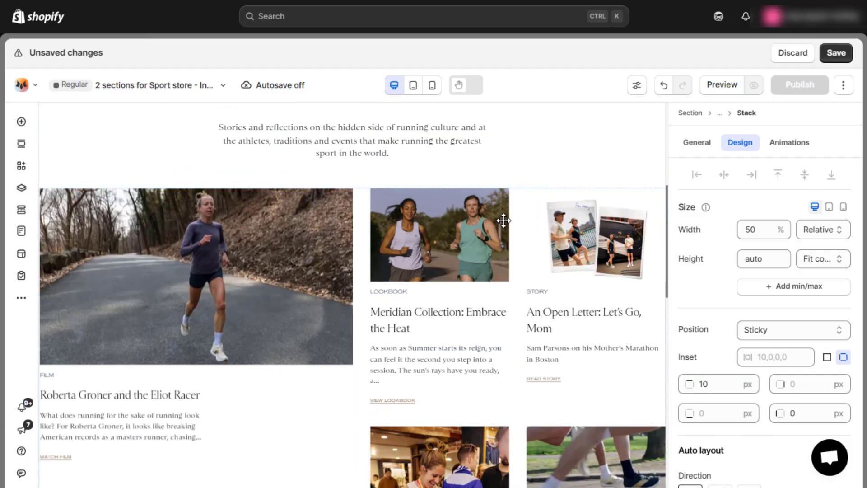
pyautogui.click(535, 202)
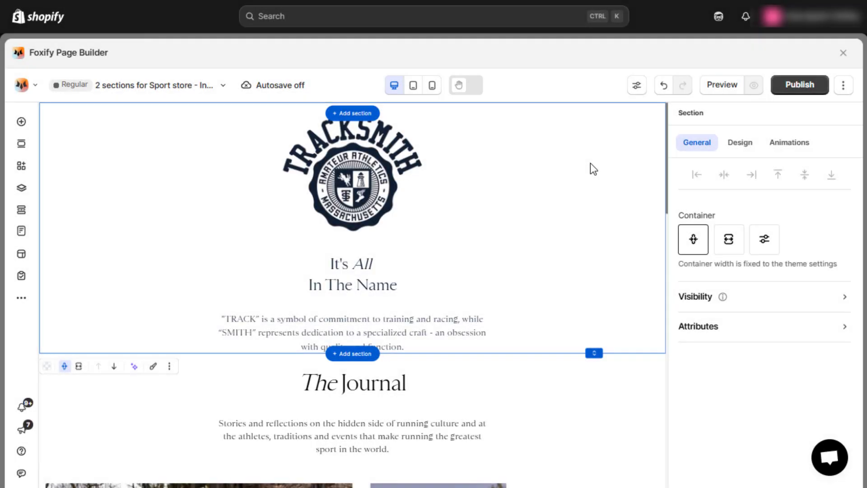
pyautogui.scroll(-8, 590, 164)
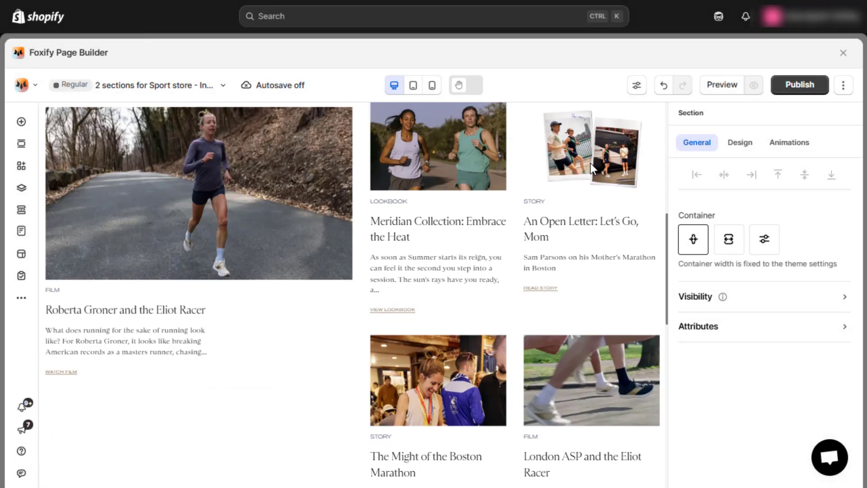
pyautogui.scroll(-5, 590, 164)
pyautogui.scroll(8, 590, 163)
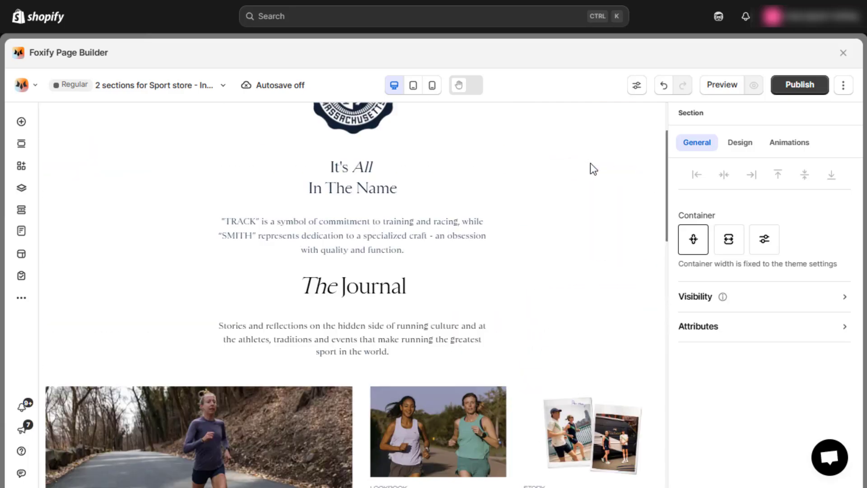
# Switch the canvas to the tablet view and examine the Journal section's heading, film card and article grid.
pyautogui.click(413, 85)
pyautogui.scroll(-3, 509, 185)
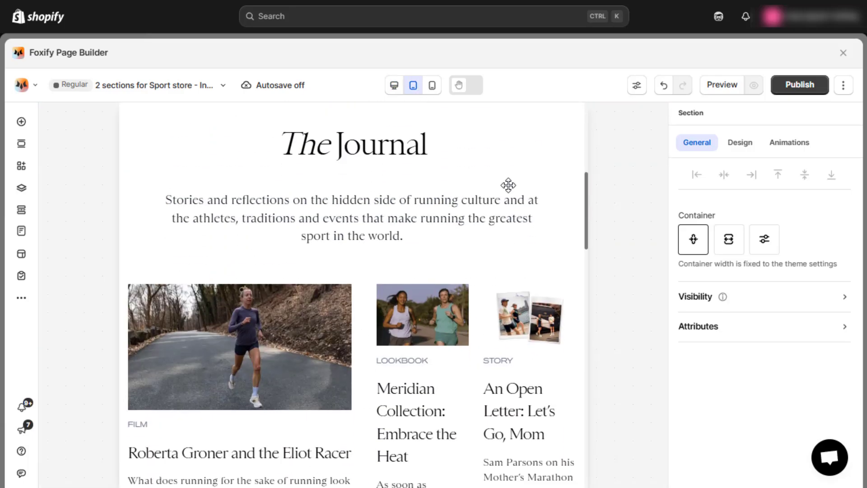
pyautogui.scroll(-8, 509, 186)
pyautogui.scroll(4, 508, 186)
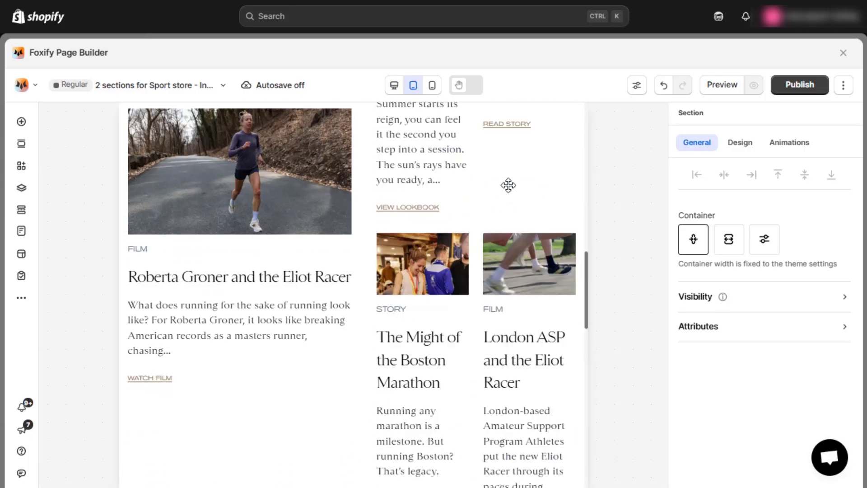
pyautogui.scroll(10, 508, 186)
# Switch the canvas to the mobile view and examine both sections, down through the two-column Journal article grid.
pyautogui.click(433, 86)
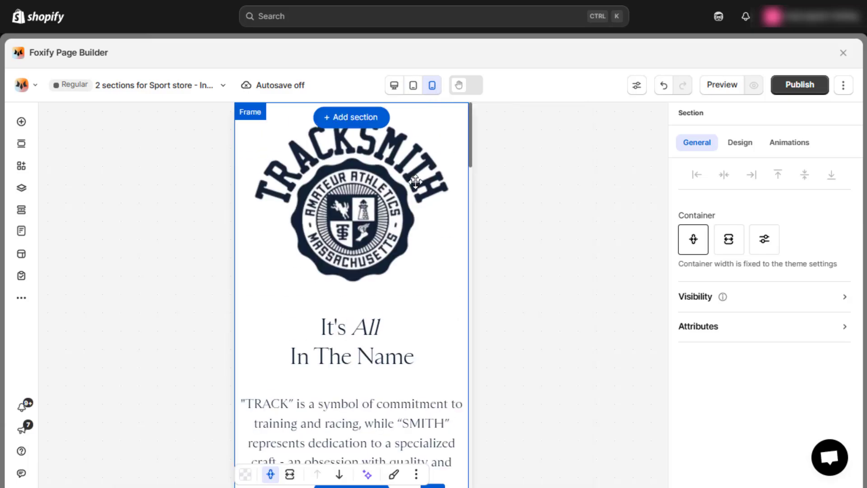
pyautogui.scroll(-10, 416, 182)
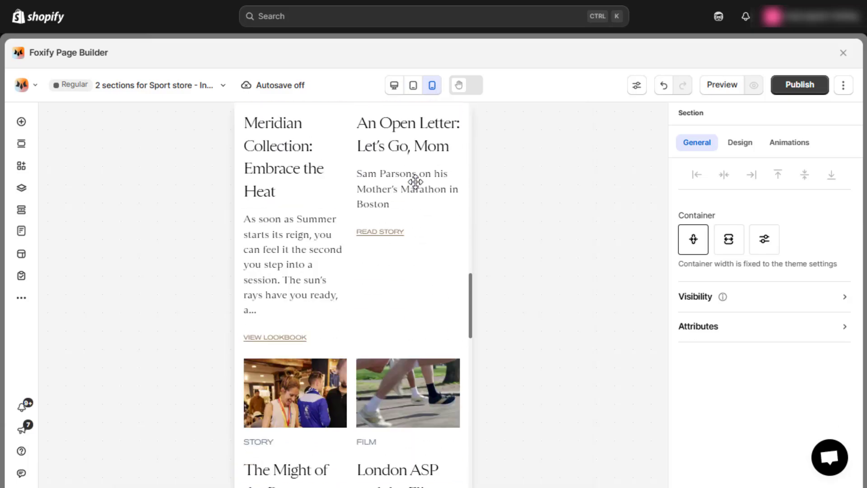
pyautogui.scroll(-8, 416, 182)
pyautogui.scroll(15, 416, 182)
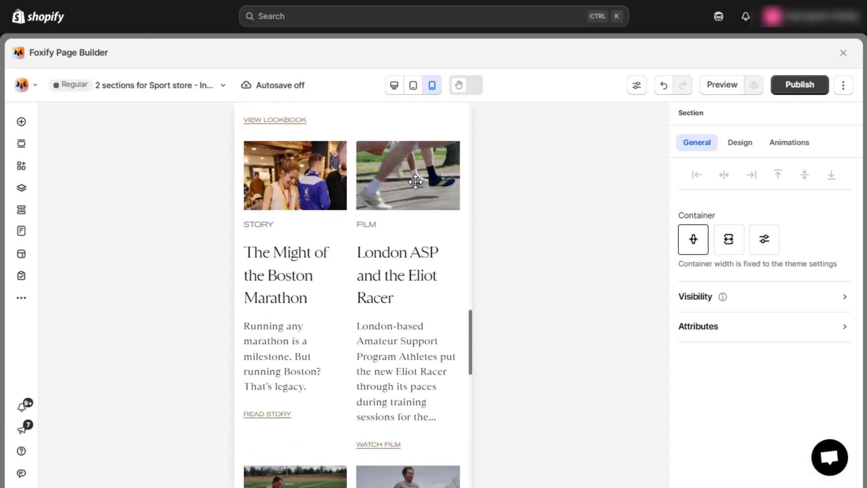